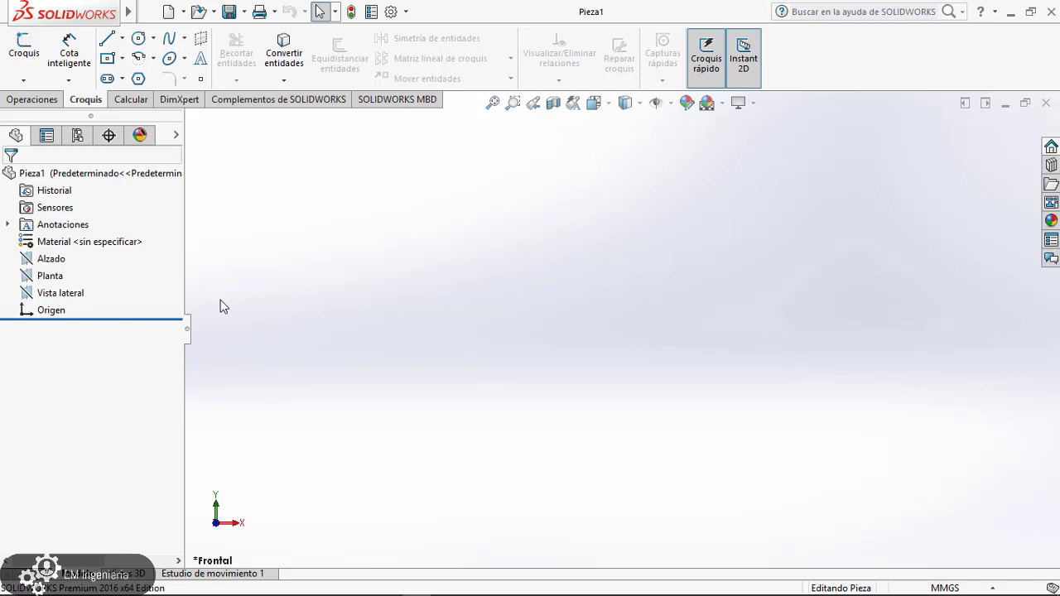
Sketch a center rectangle about 146 mm wide on the Planta plane, centered on the origin
left_click(27, 278)
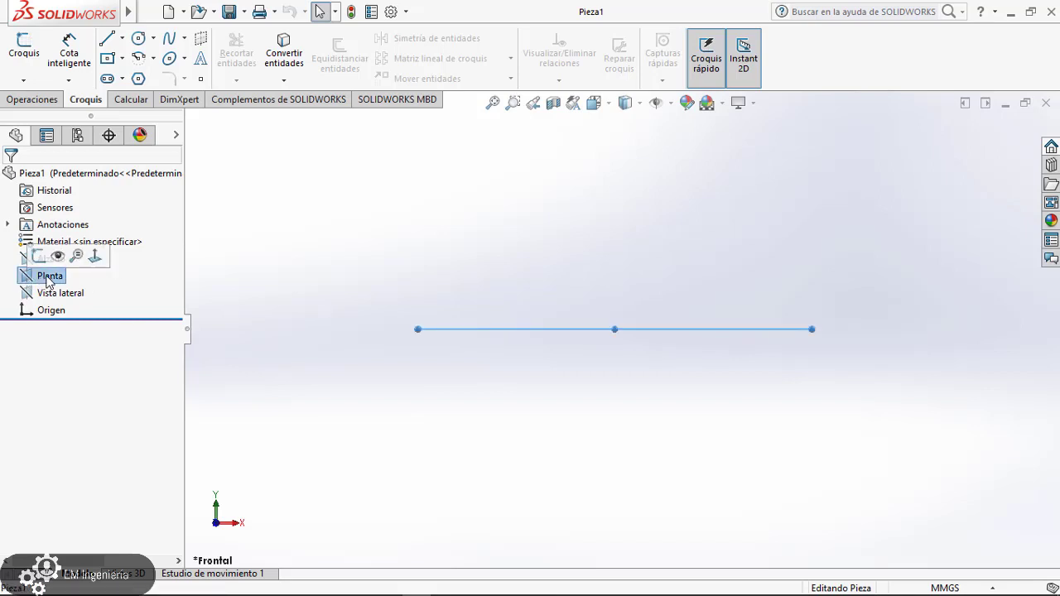
left_click(95, 257)
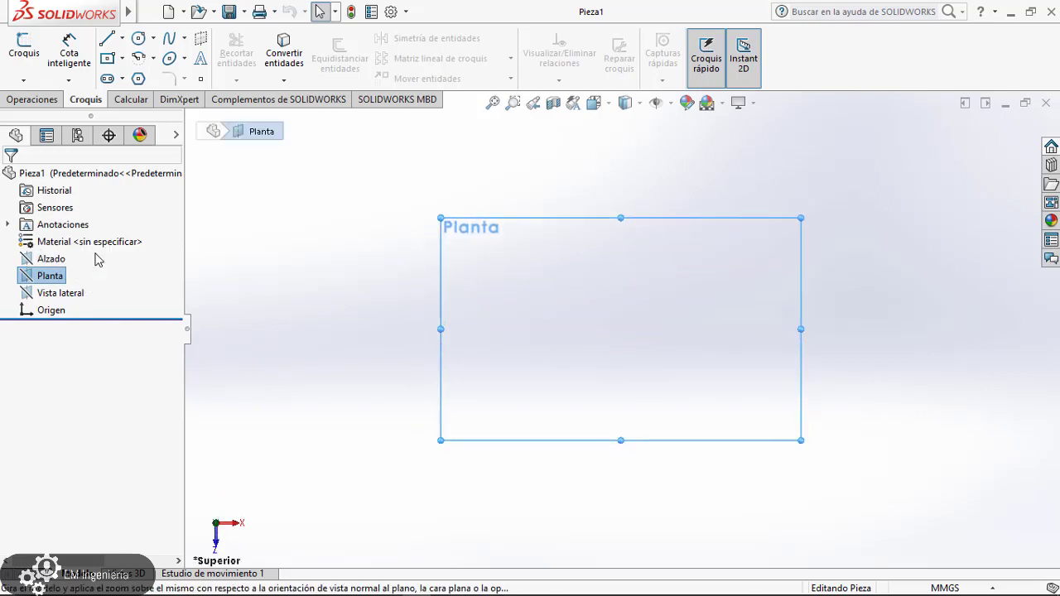
left_click(24, 45)
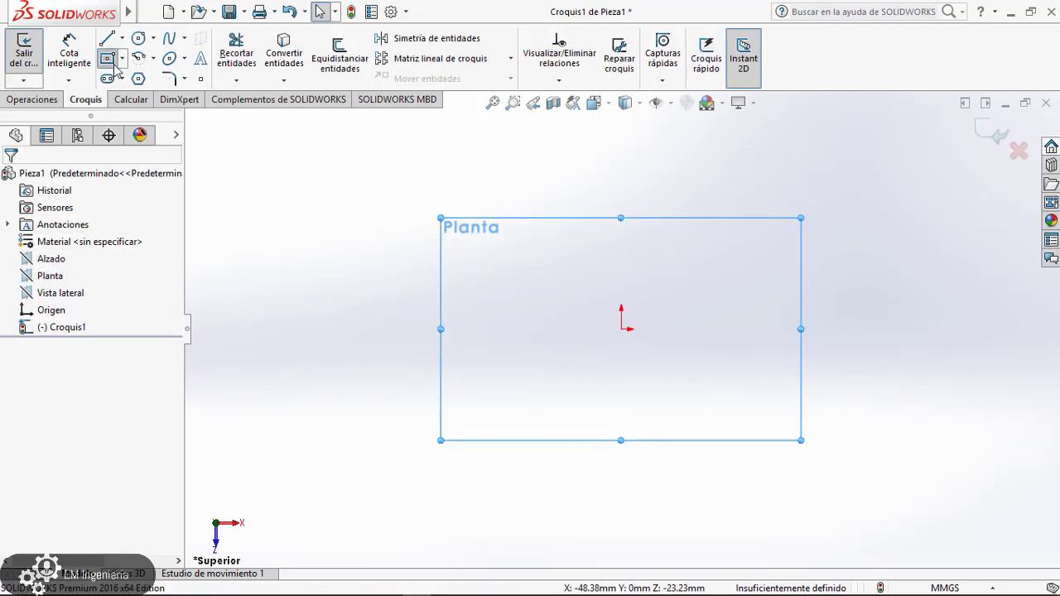
left_click(108, 58)
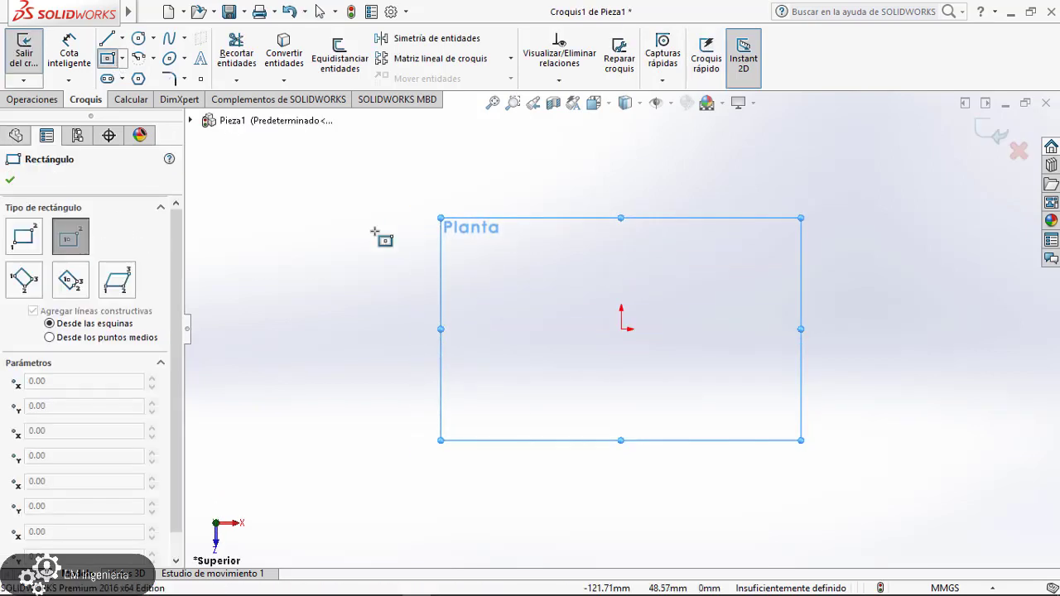
left_click(621, 329)
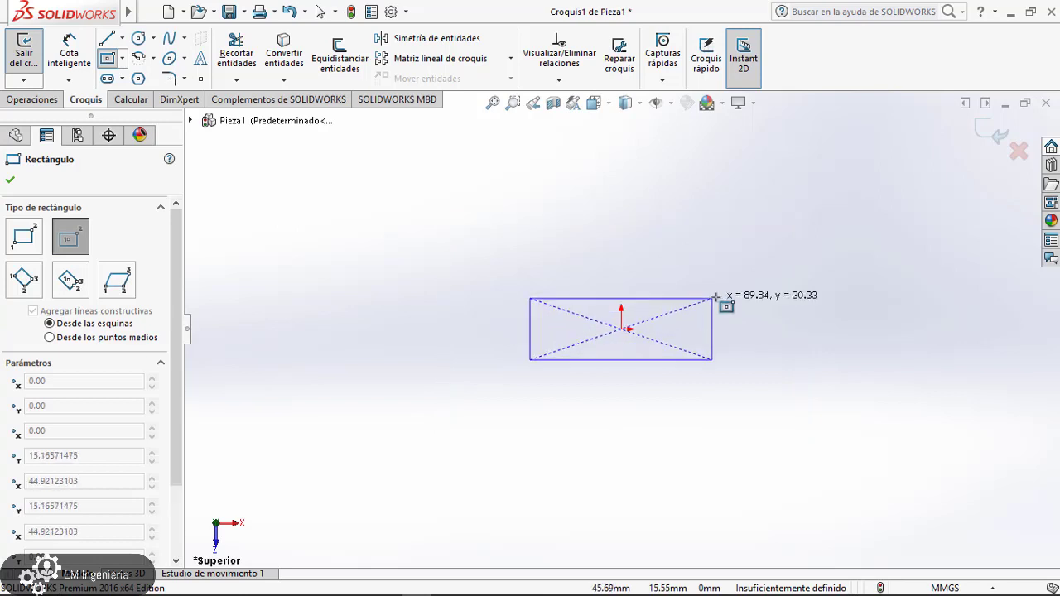
left_click(768, 275)
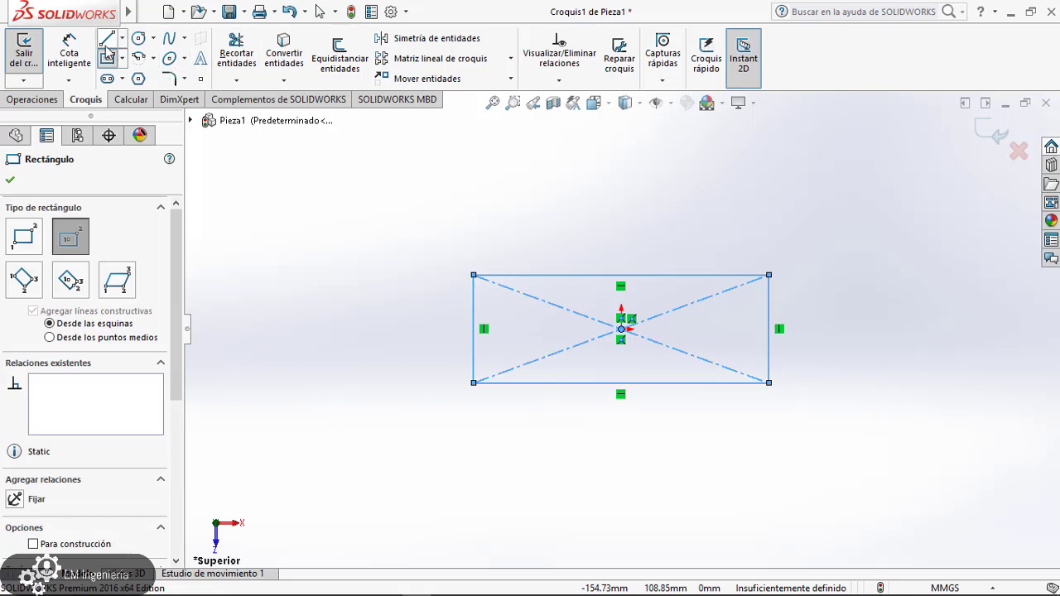
Dimension the rectangle's upper edge as 30 mm and its vertical edge as 10 mm
left_click(68, 54)
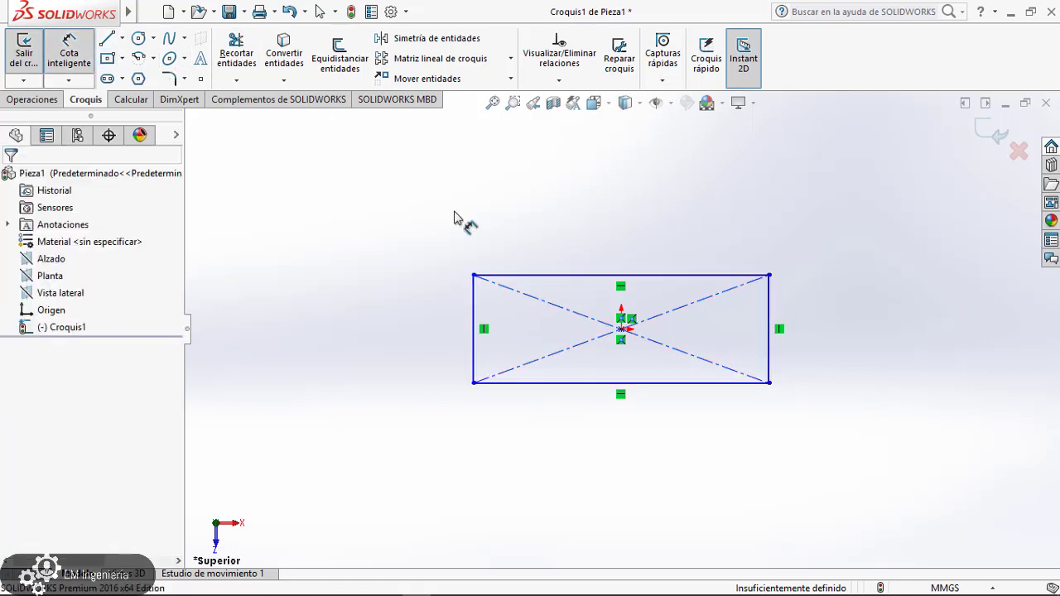
left_click(527, 276)
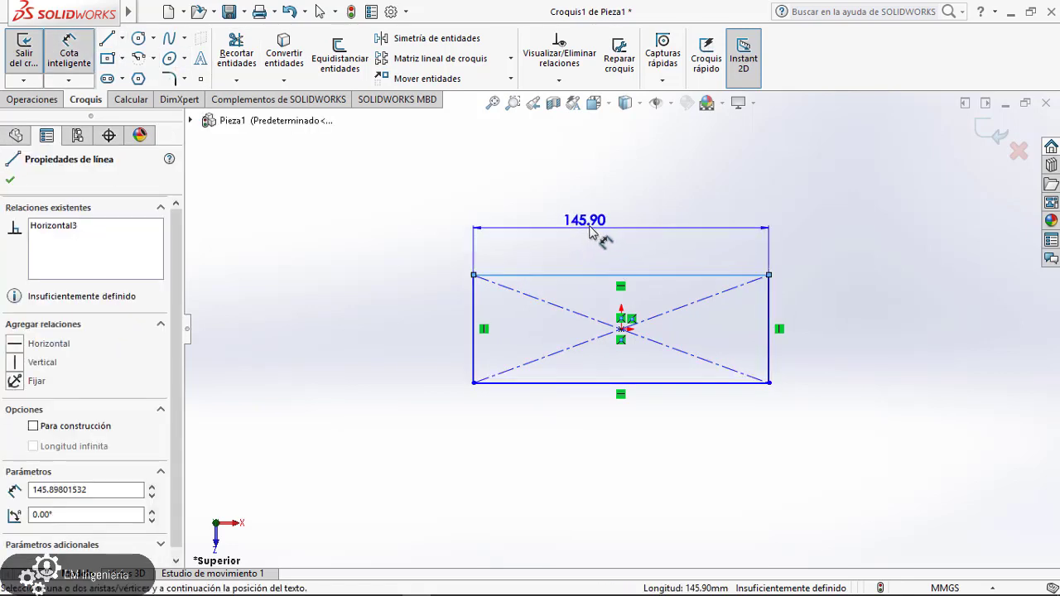
left_click(617, 231)
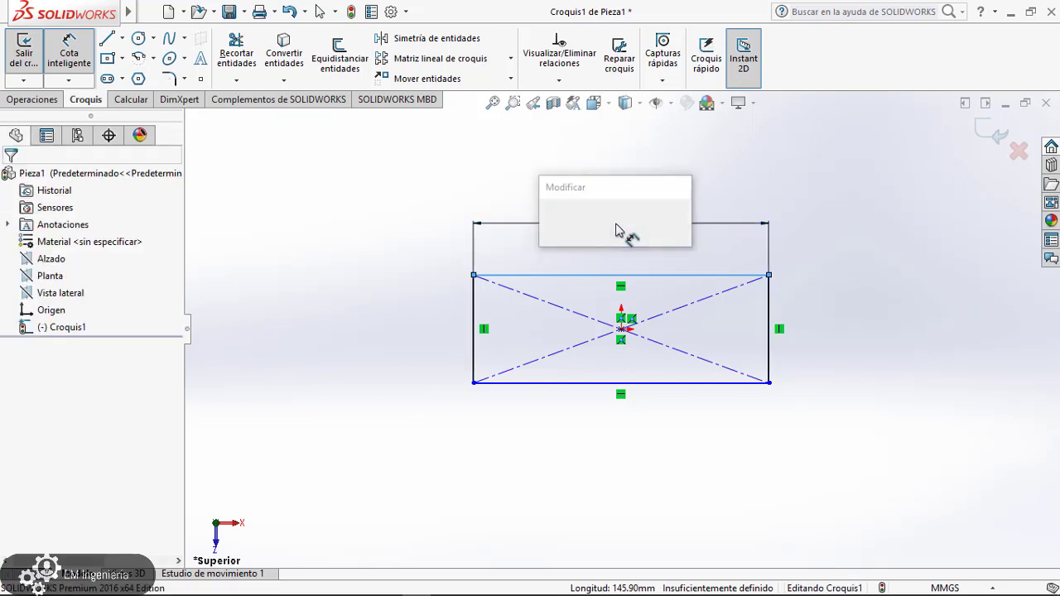
type("30")
key("Return")
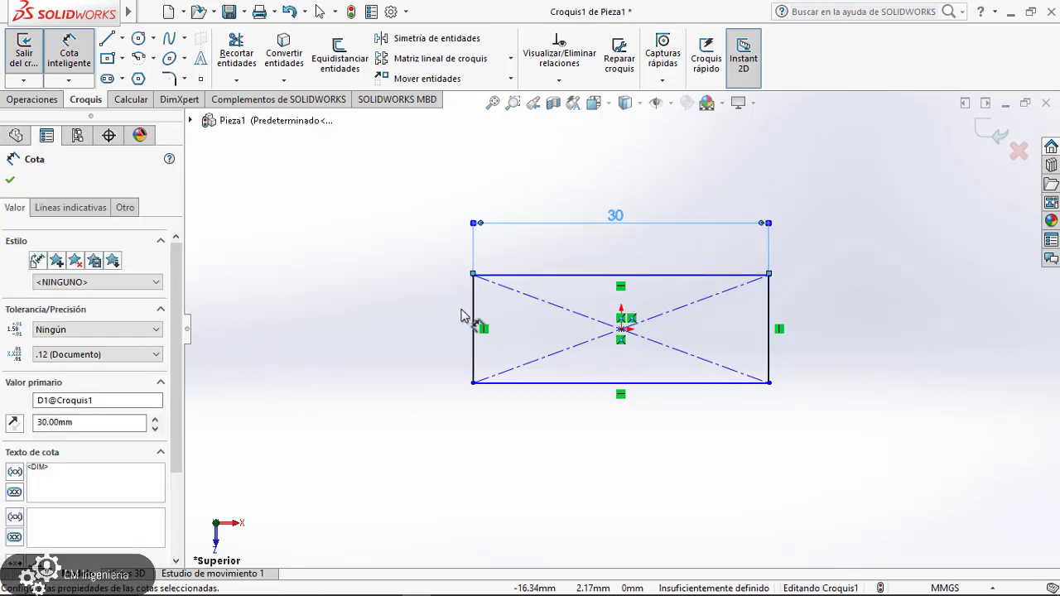
left_click(476, 328)
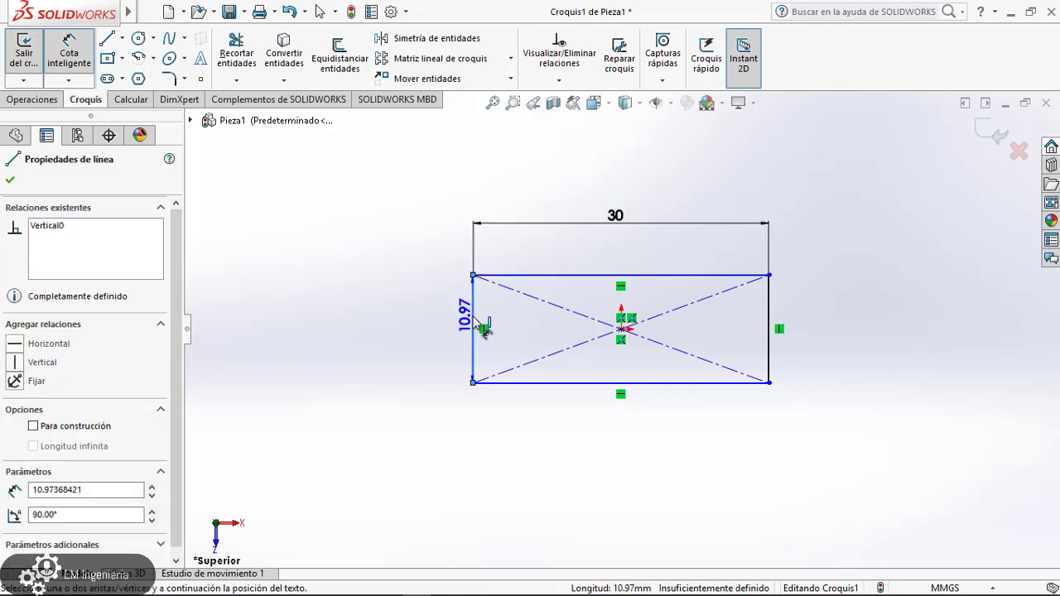
left_click(352, 333)
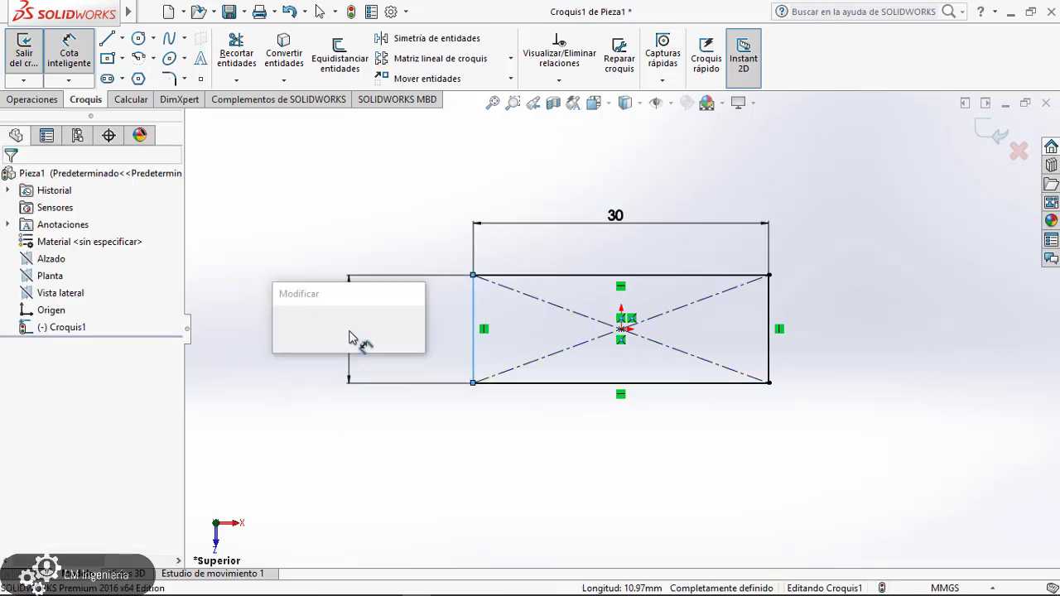
type("10")
key("Return")
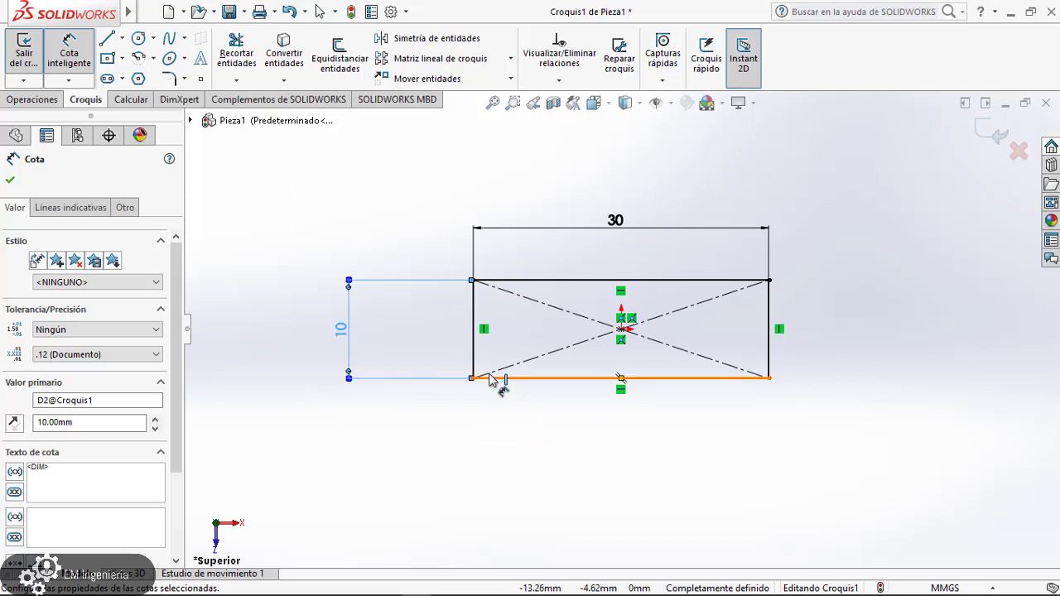
Delete both diagonal construction lines inside the rectangle
left_click(652, 326)
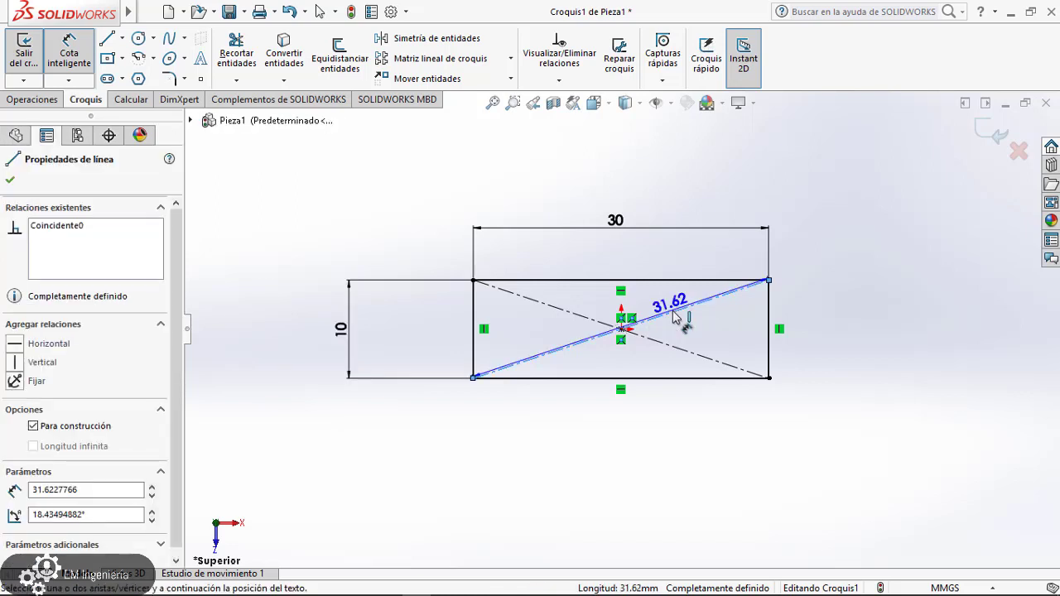
key("Delete")
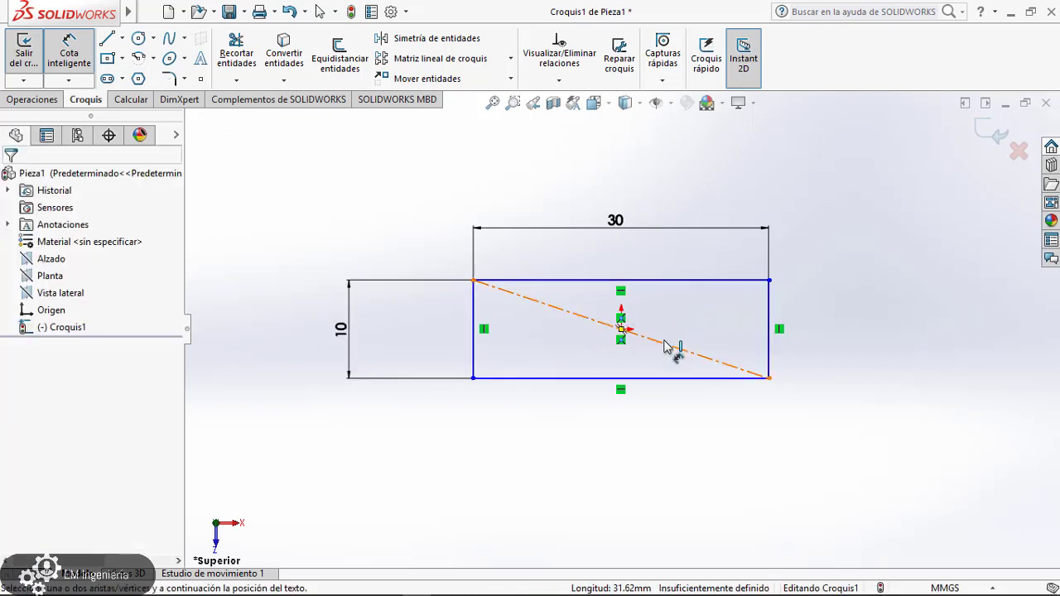
left_click(667, 346)
key("Delete")
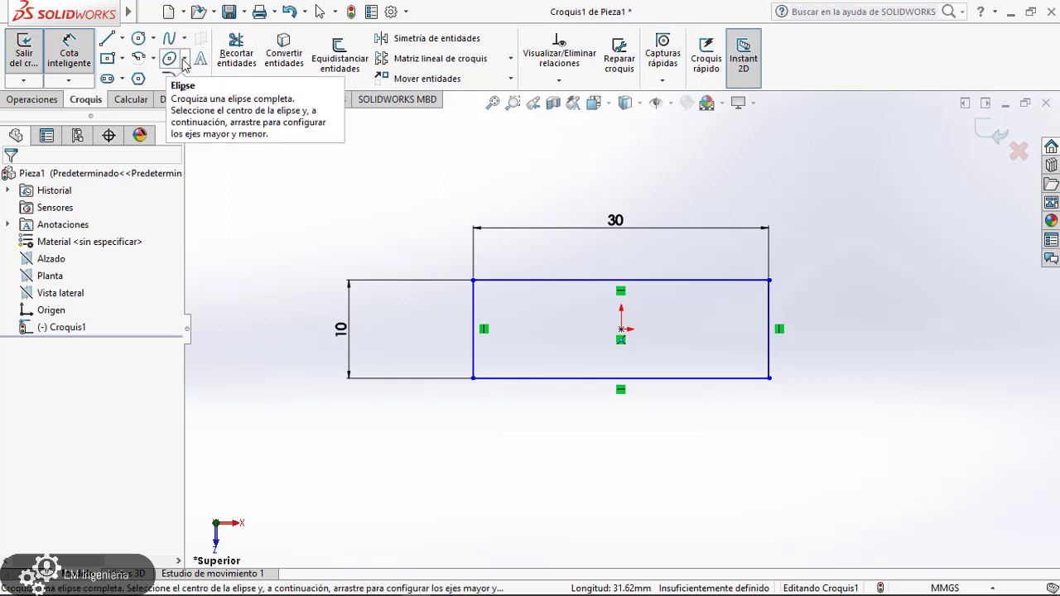
Export the sketch's current view as a single DXF file named "corte laser em ingenieria" and save the cleaned-up geometry
left_click(156, 11)
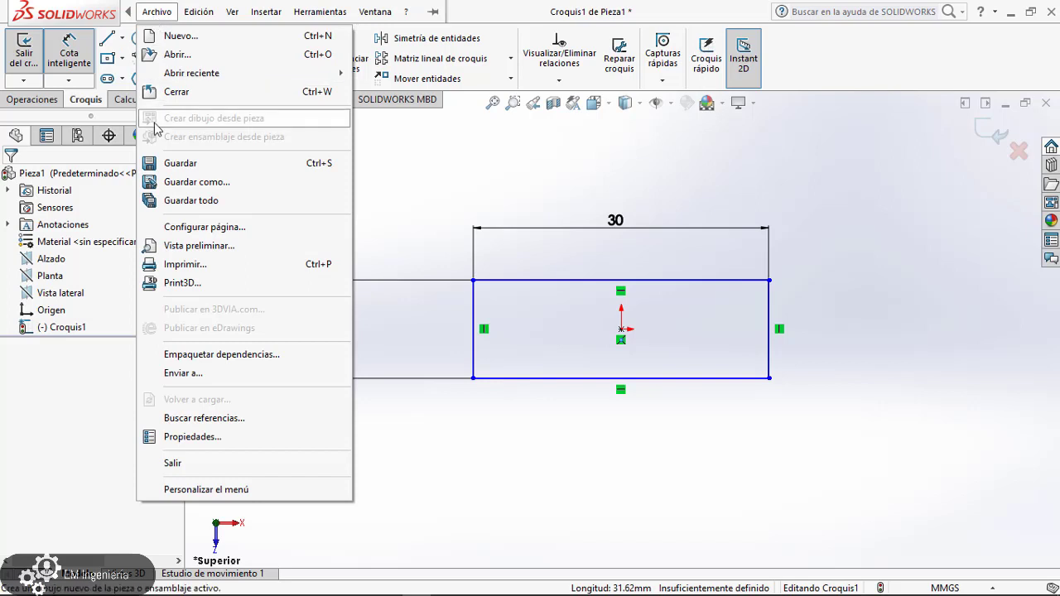
left_click(151, 184)
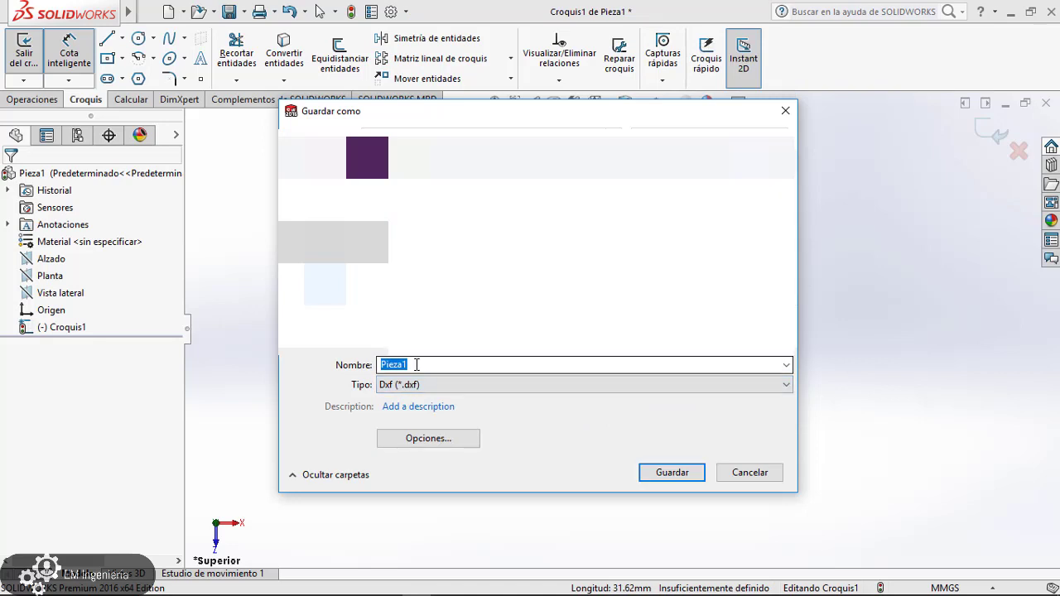
type("cor")
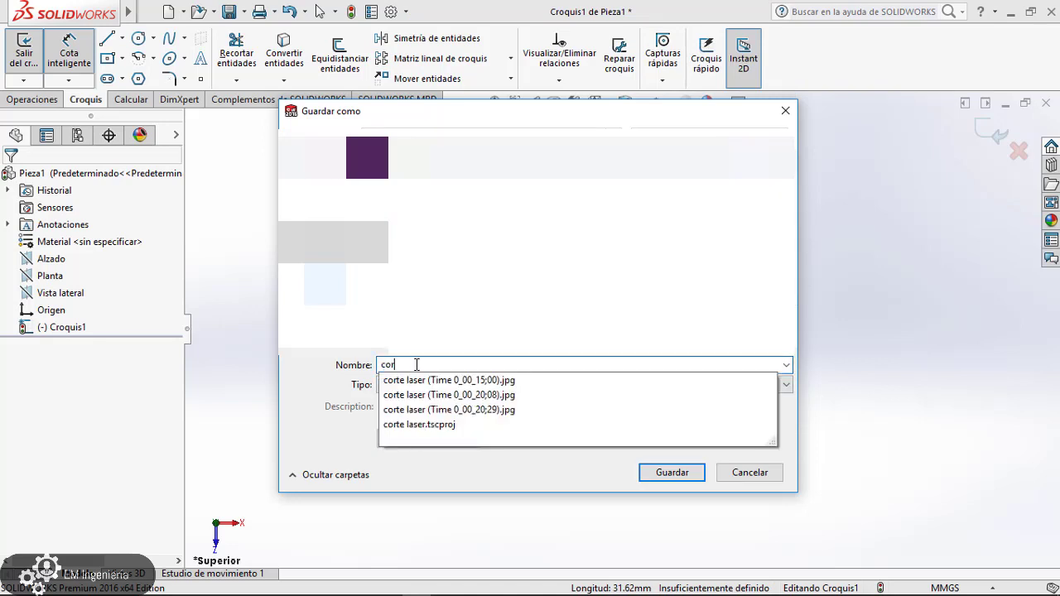
type("te laser em ingenieria")
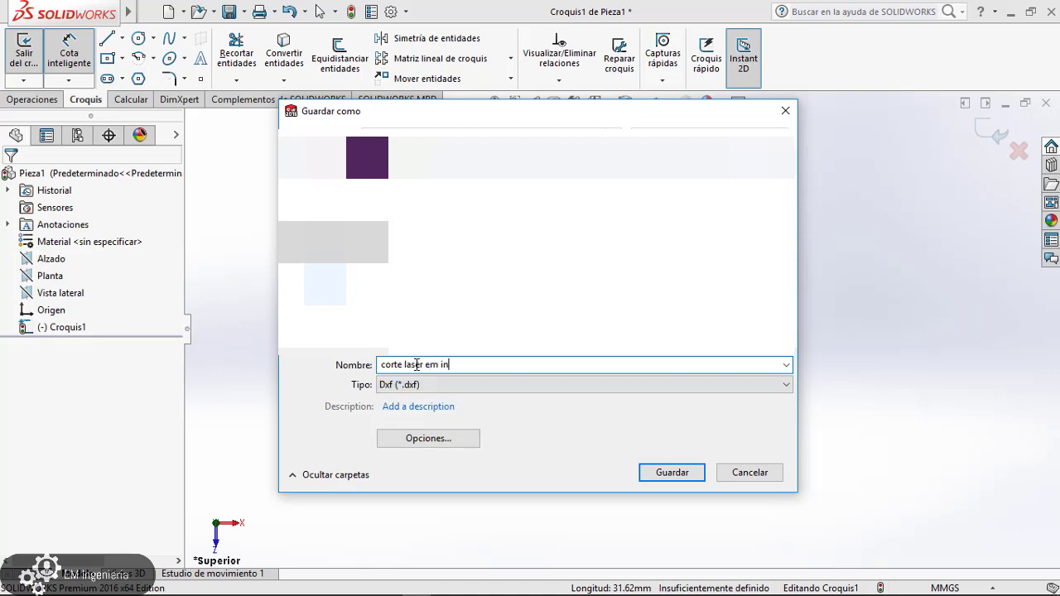
left_click(669, 473)
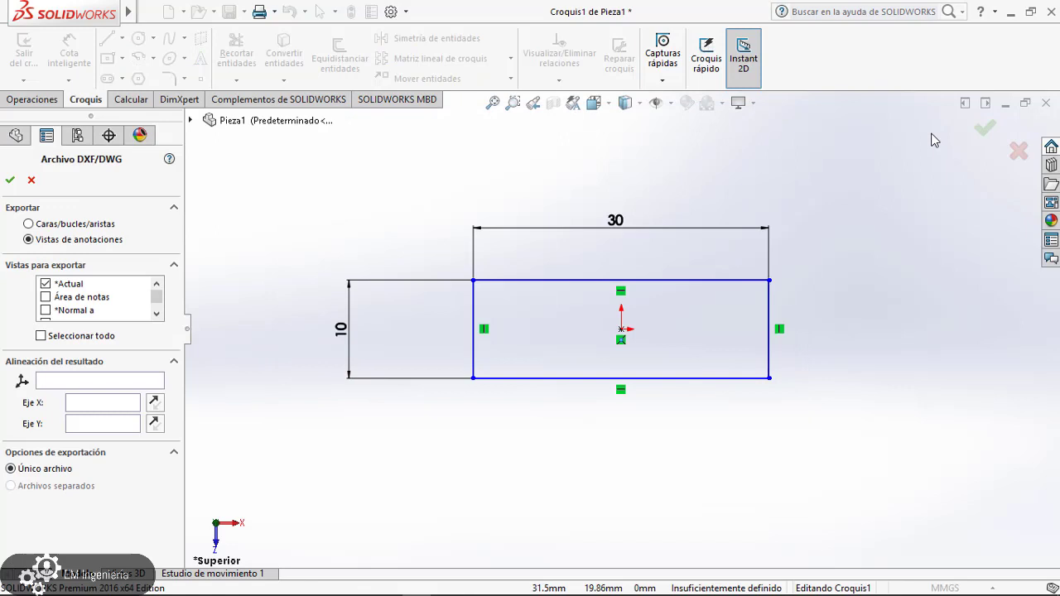
left_click(984, 130)
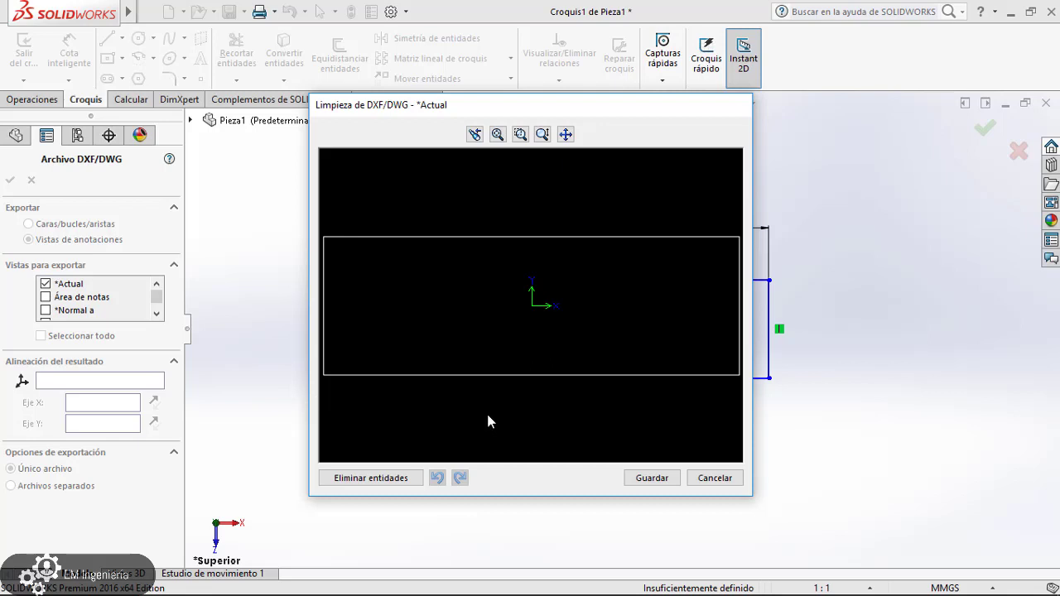
left_click(651, 479)
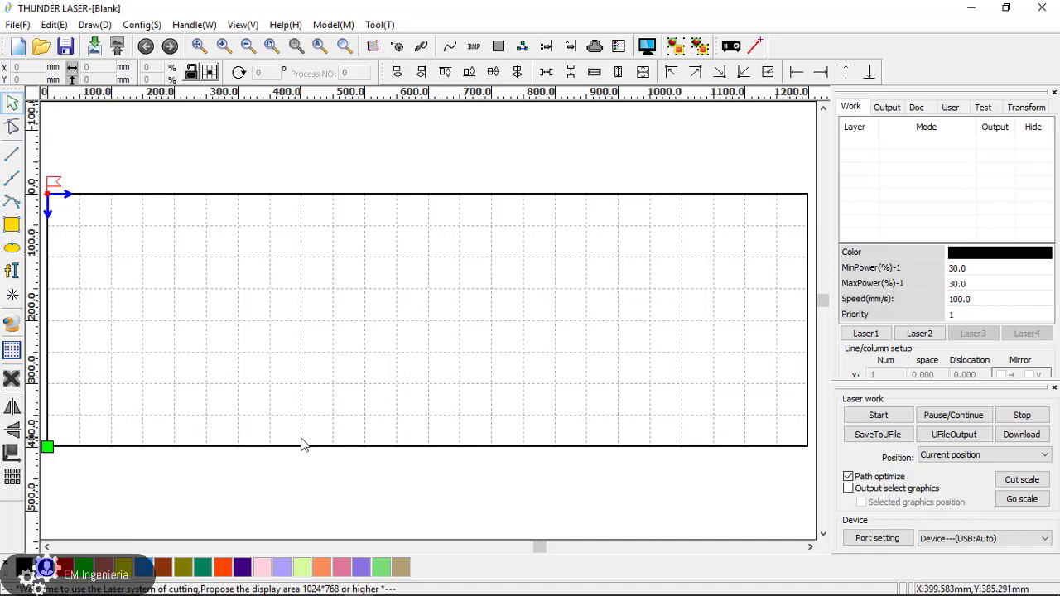
Switch to Thunder Laser and import the file "corte laser em ingenieria" from the "corte laser" folder
left_click(18, 24)
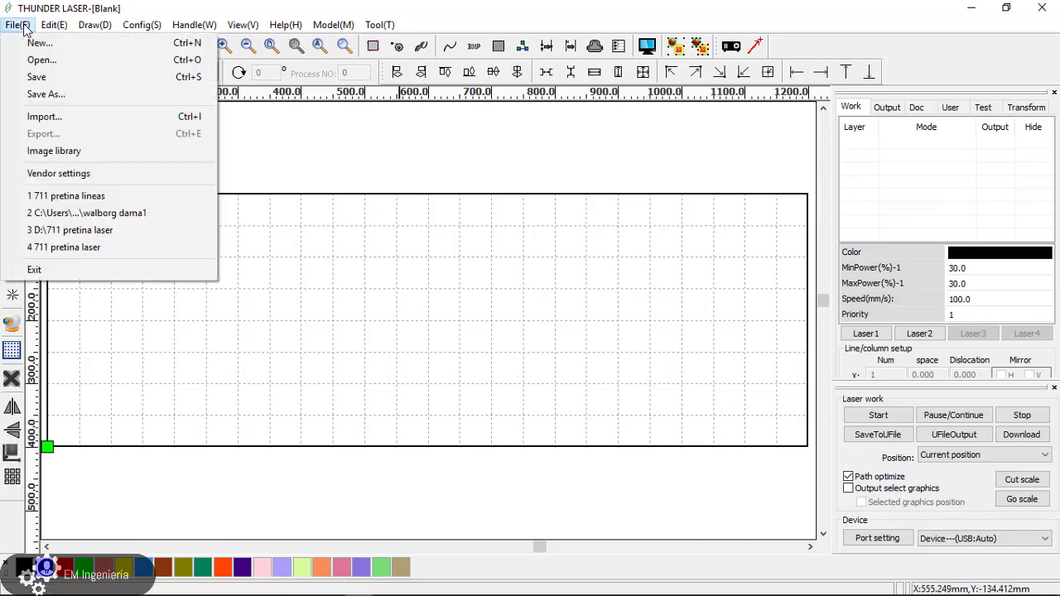
left_click(42, 116)
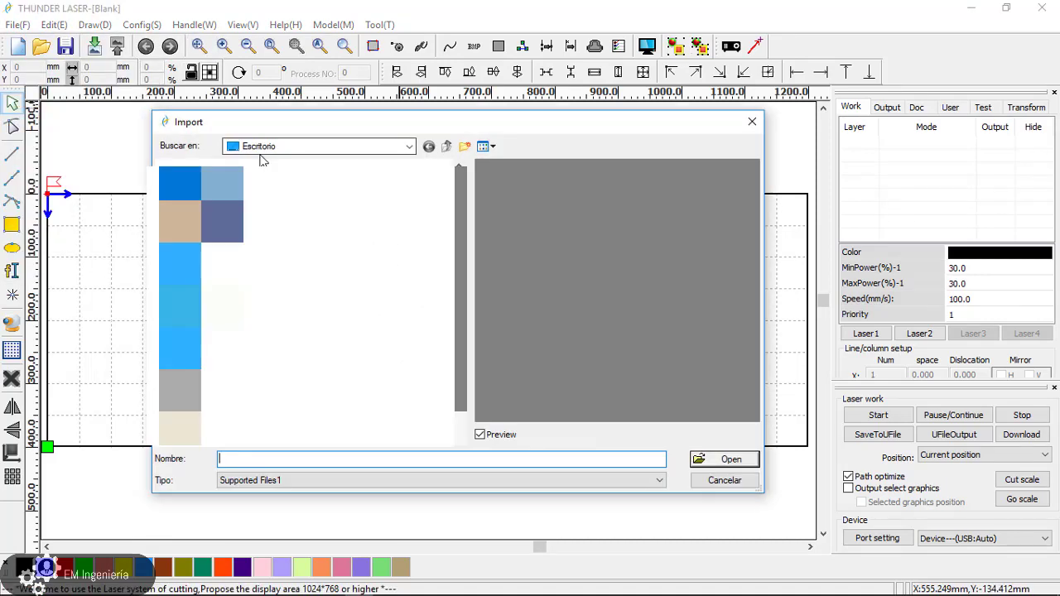
left_click(285, 389)
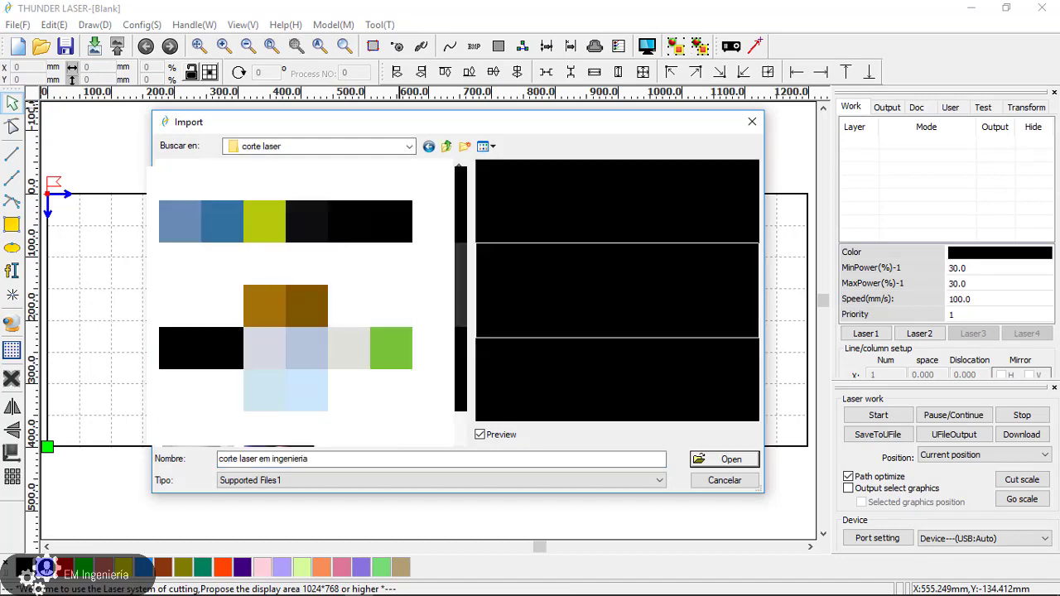
left_click(743, 460)
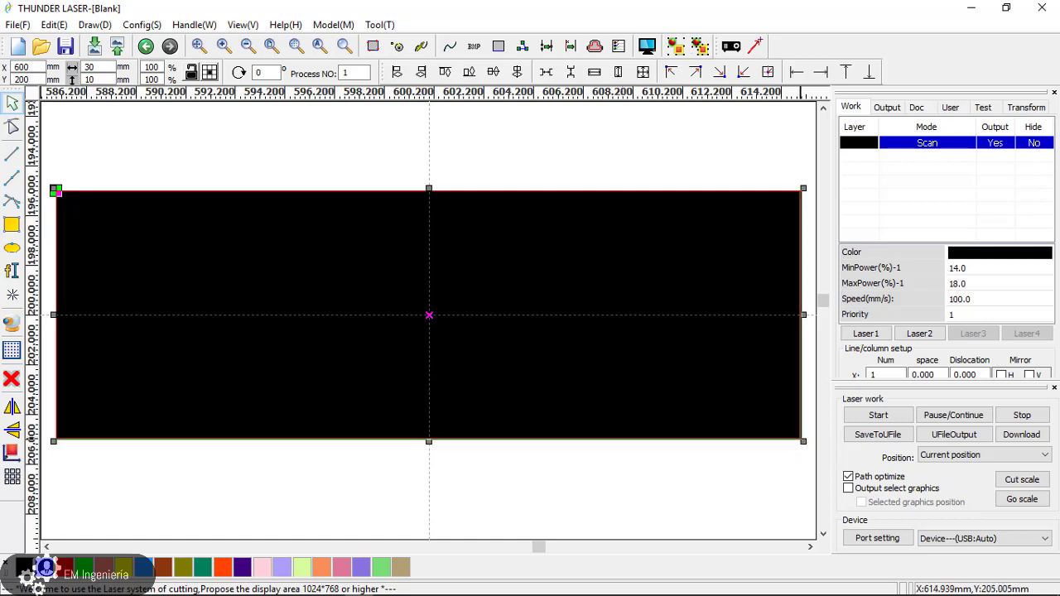
Shrink the imported rectangle to about 21.3 × 7.1 mm and set its black layer's processing mode to Cut
left_click_drag(803, 441, 680, 367)
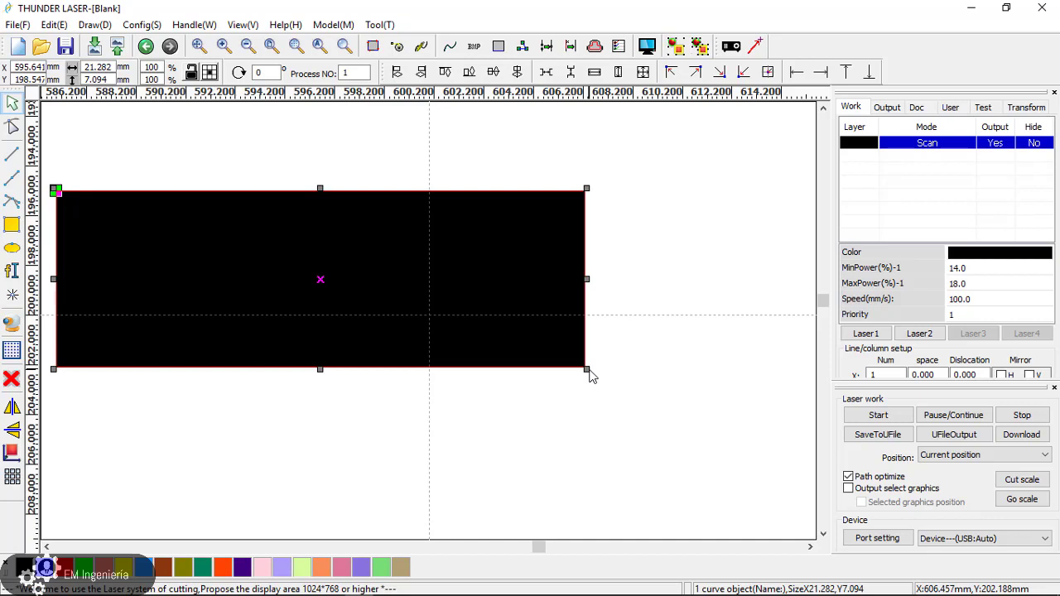
double_click(919, 145)
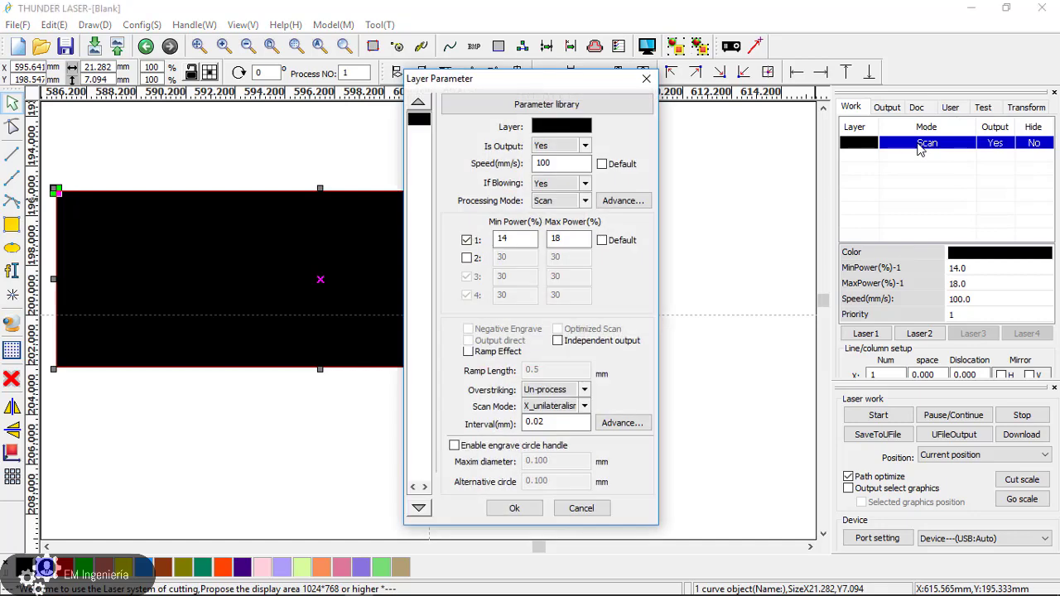
left_click(586, 201)
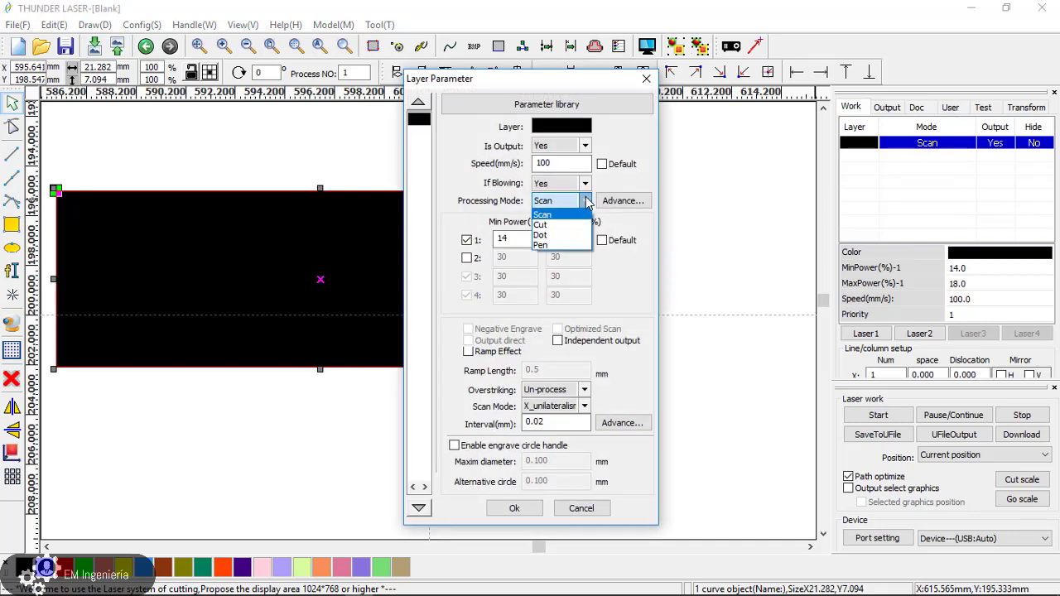
left_click(539, 226)
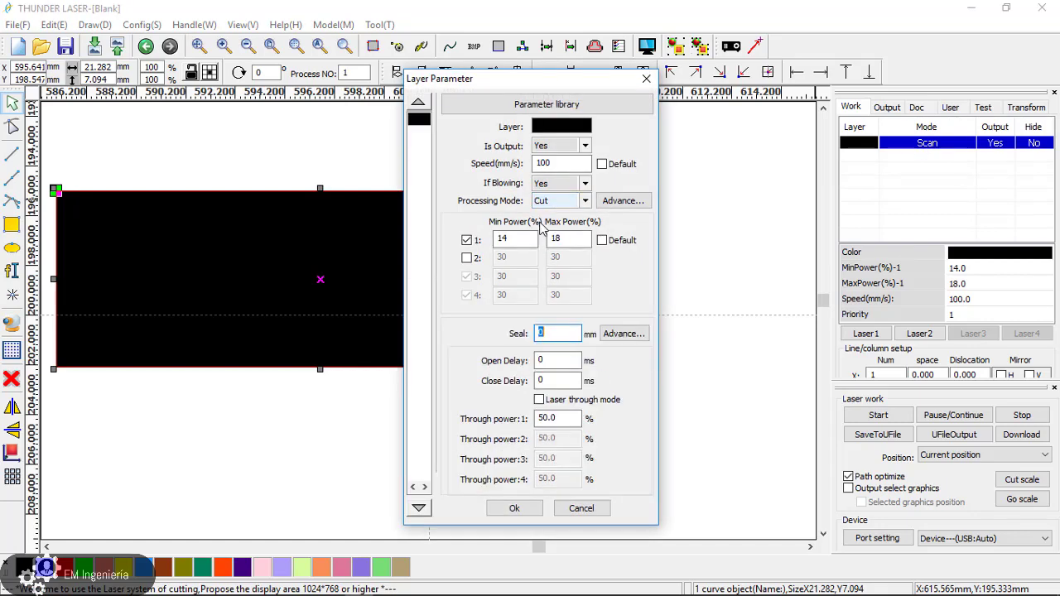
left_click(524, 508)
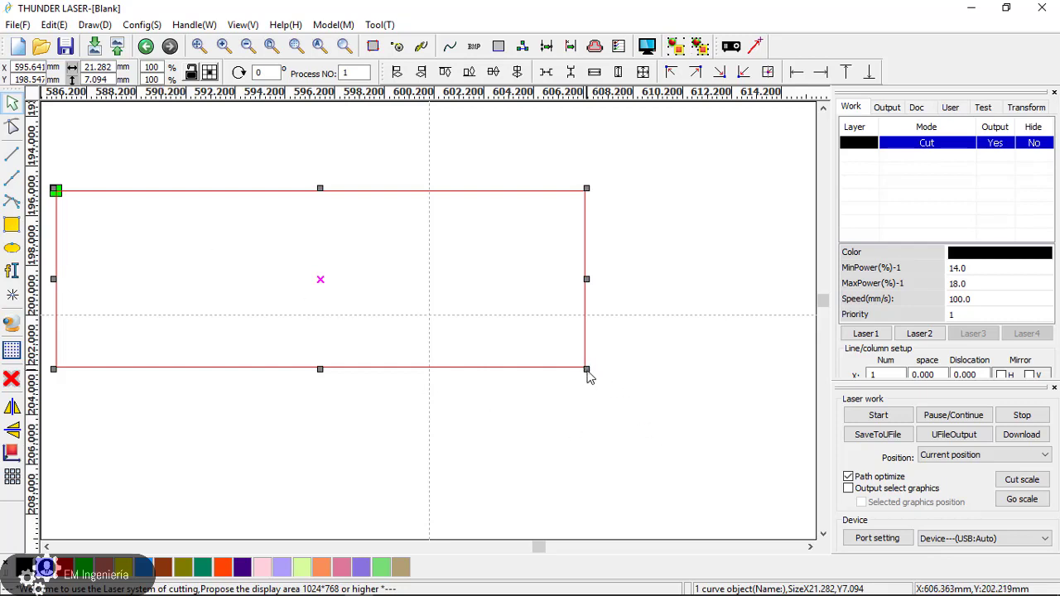
Enlarge the rectangle freehand to about 25.4 × 8.5 mm and set its exact size to 30 mm wide by 10 mm high
left_click_drag(587, 371, 686, 437)
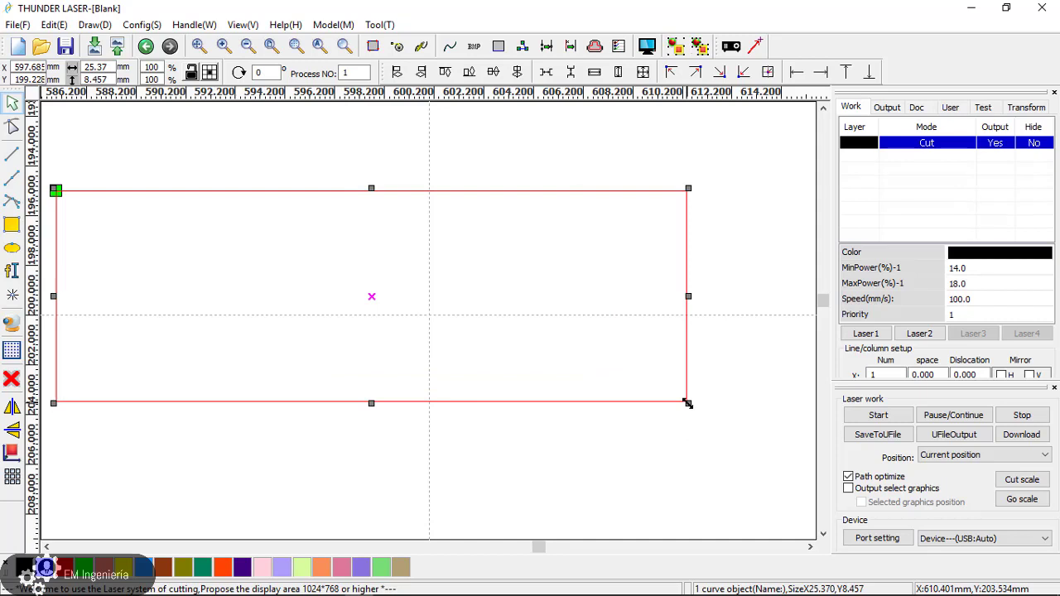
double_click(91, 67)
type("30")
left_click(106, 80)
double_click(106, 79)
type("10")
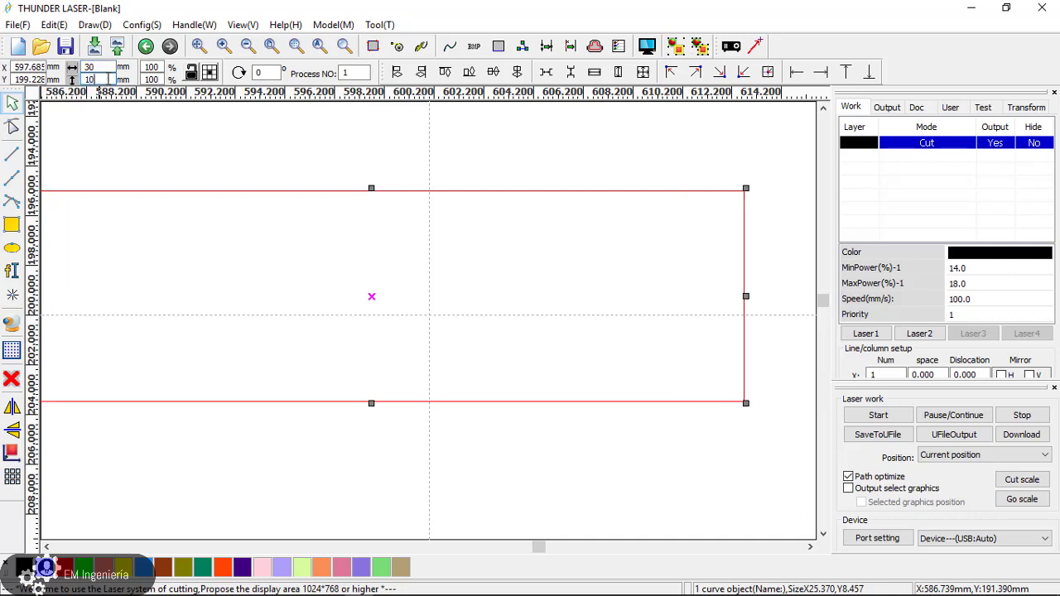
key("Return")
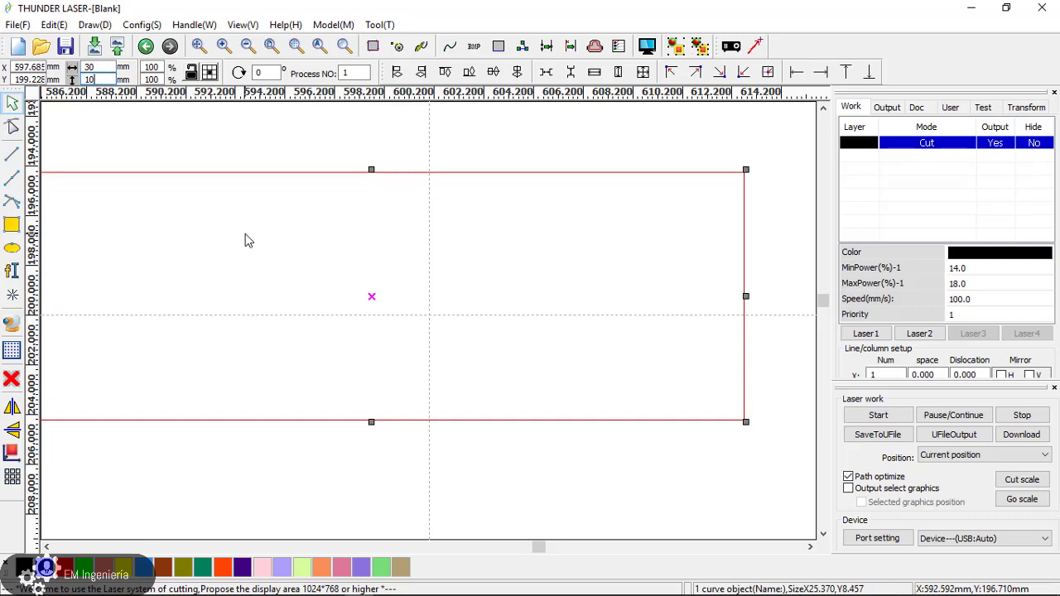
Preview the rectangle's cutting path and run the simulation at 0.9 and 0.3 simulation speed, ending with the preview closed
left_click(319, 45)
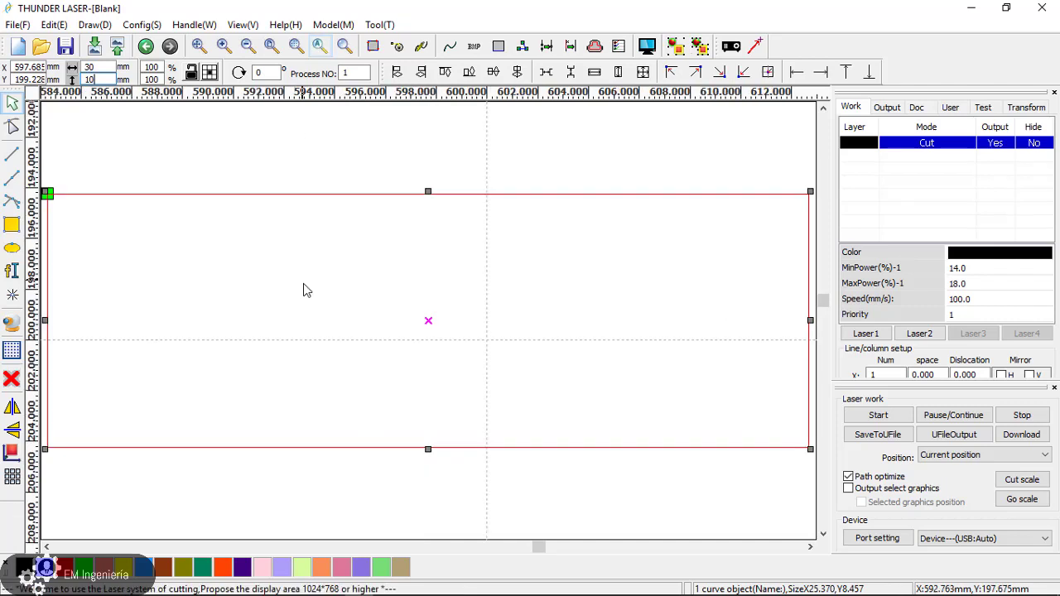
left_click(560, 163)
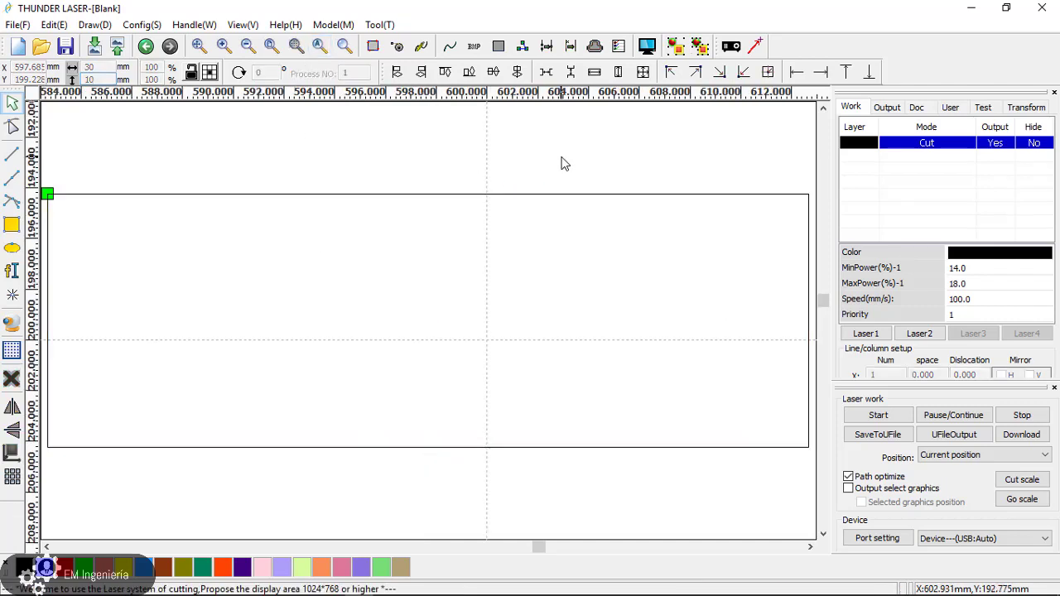
left_click(646, 47)
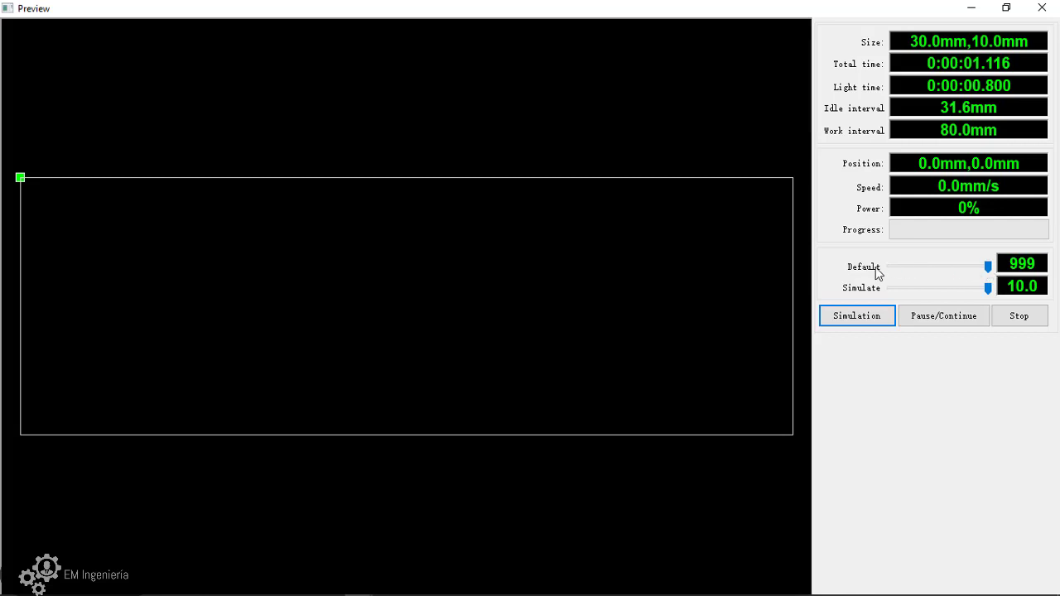
left_click(868, 318)
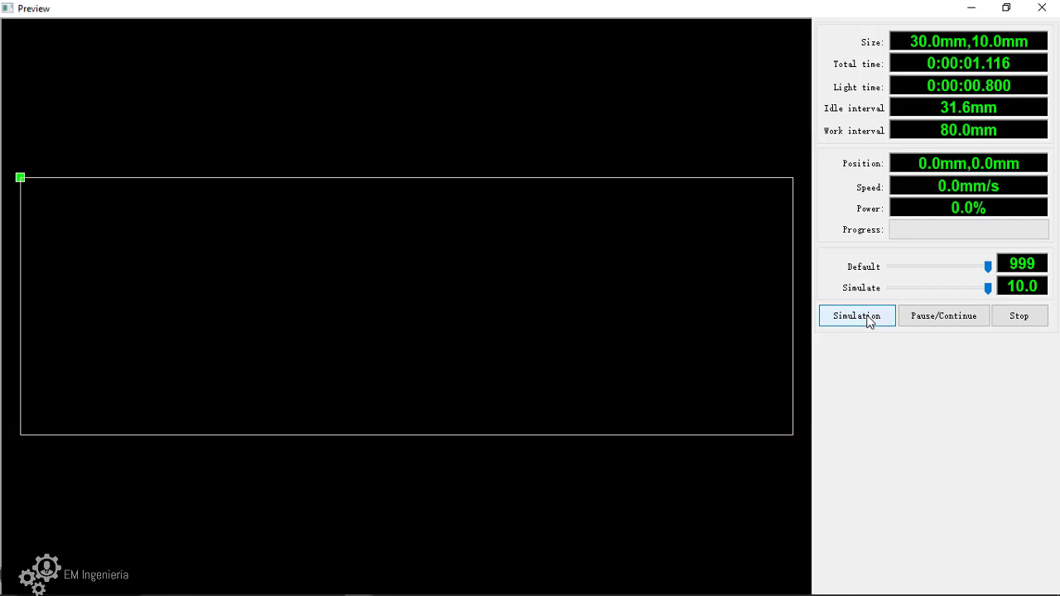
left_click_drag(988, 288, 931, 288)
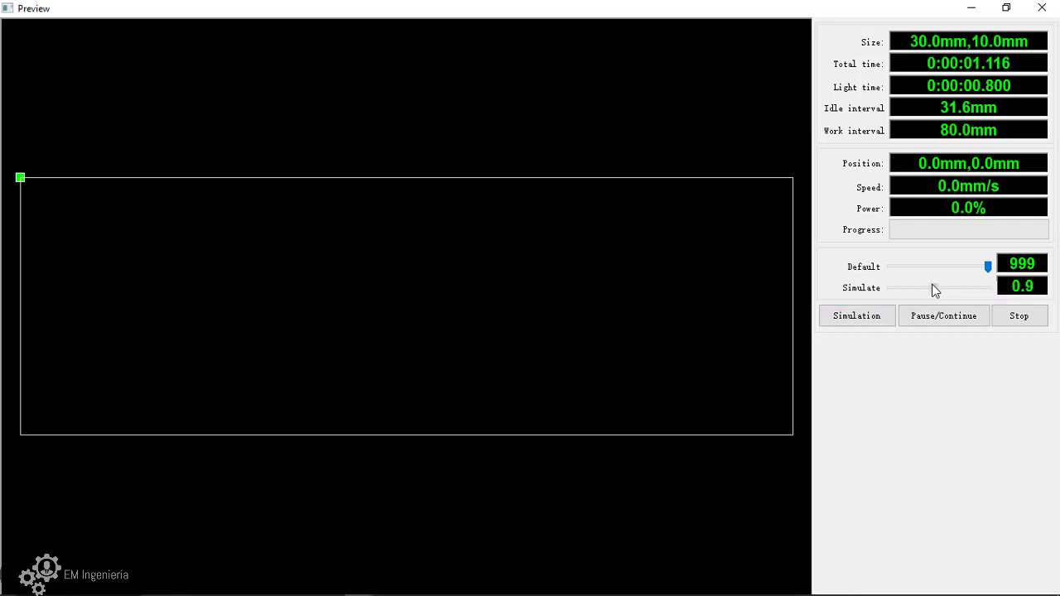
left_click(871, 317)
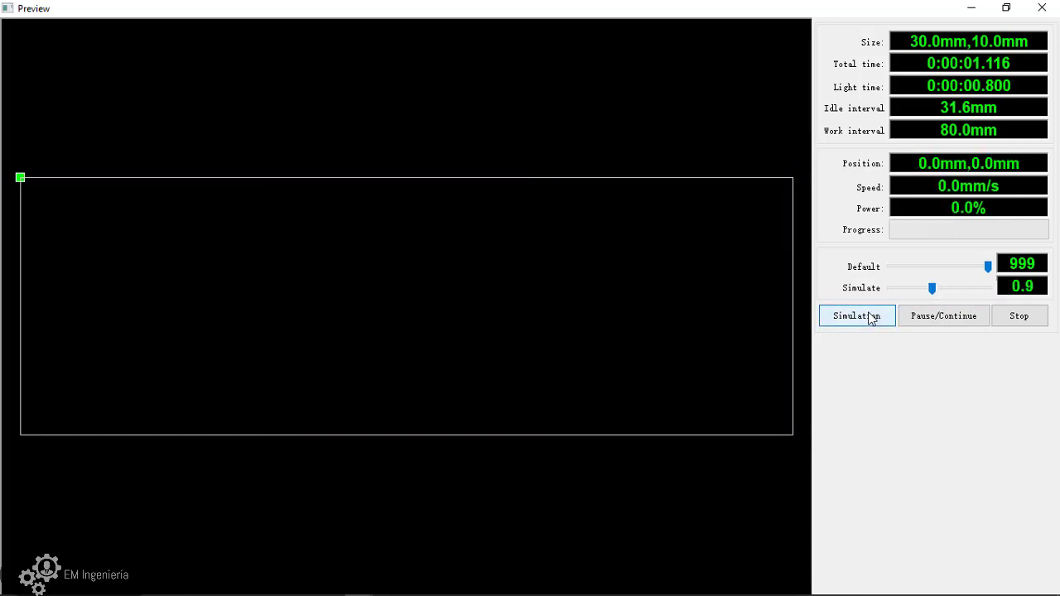
left_click_drag(933, 289, 900, 289)
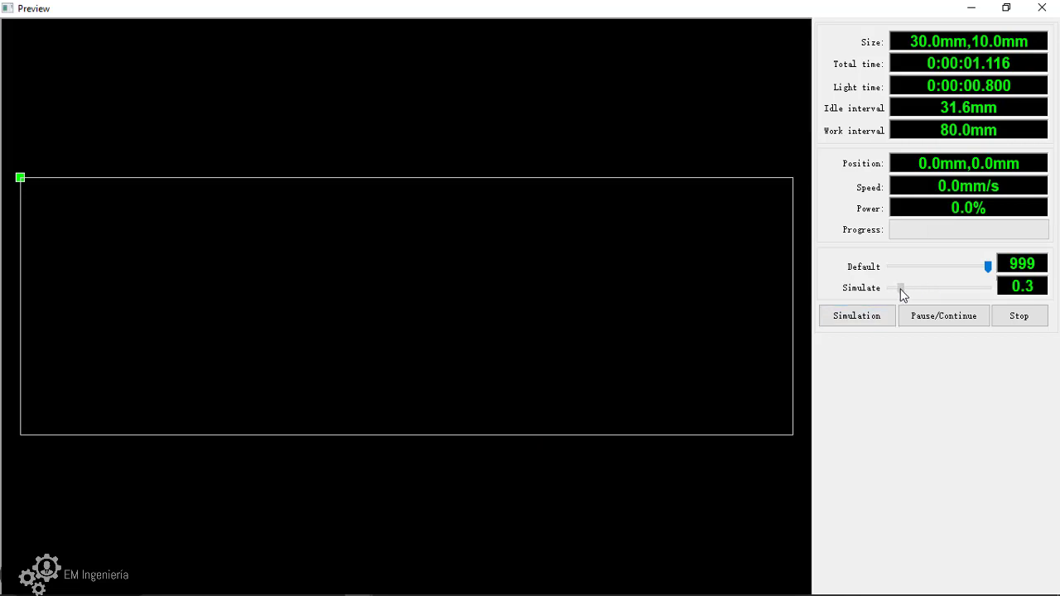
left_click(879, 318)
left_click(876, 318)
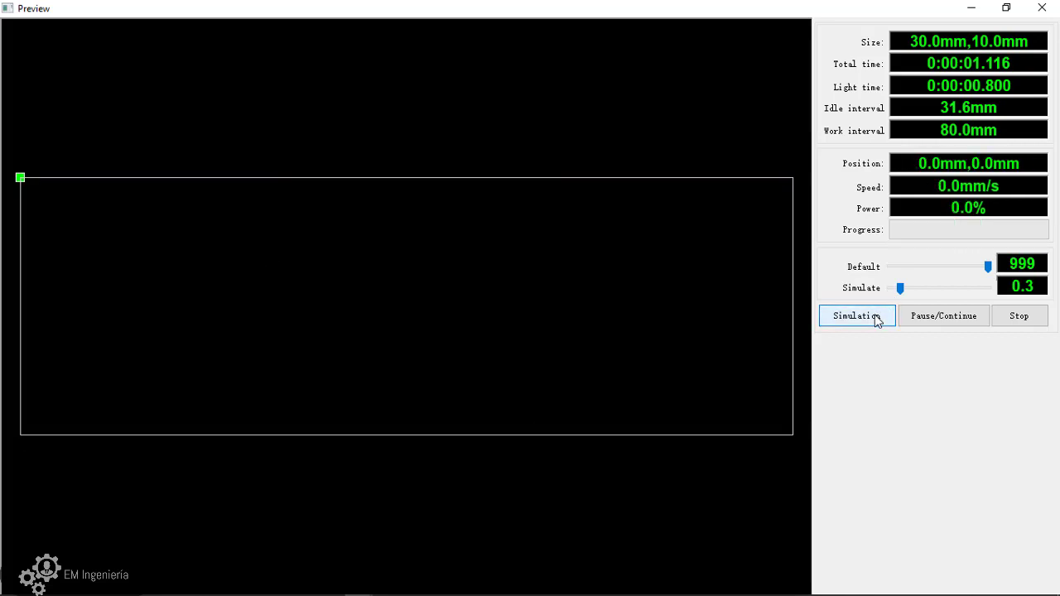
left_click(1004, 320)
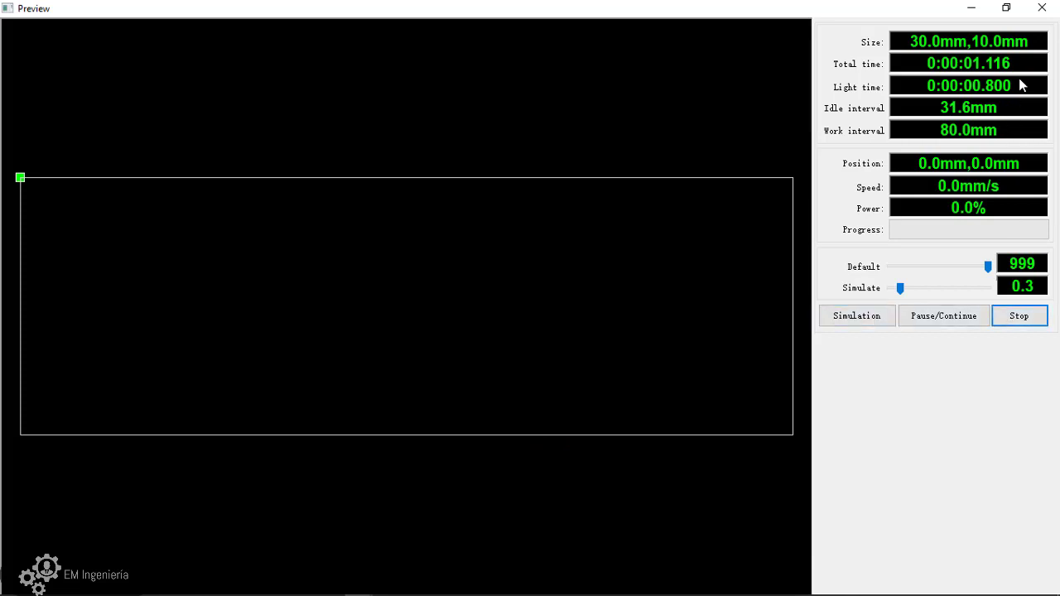
left_click(1041, 8)
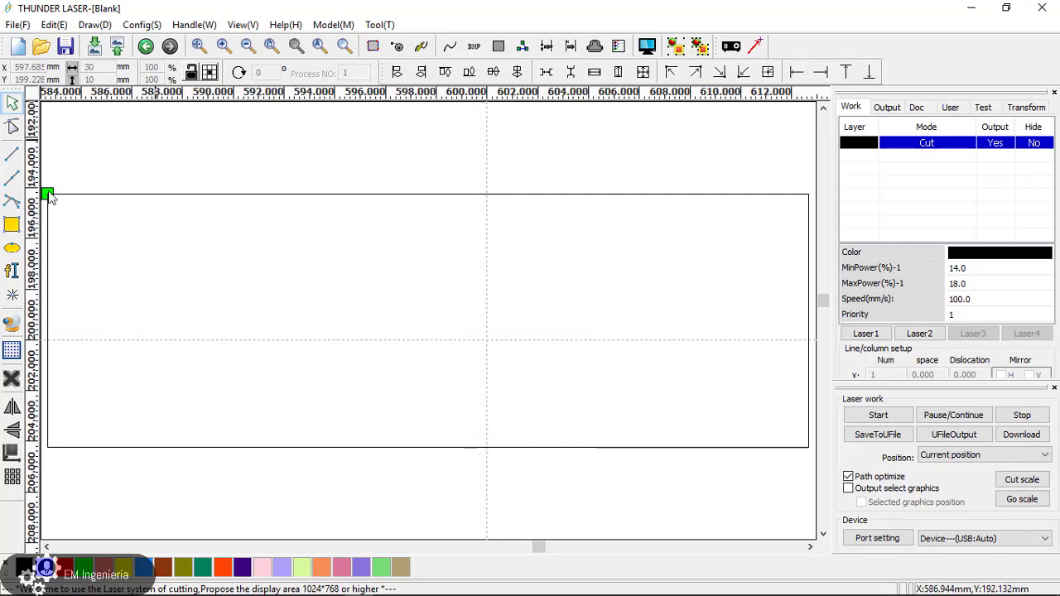
Draw a second rectangle about 28.6 × 9.1 mm inside the first one and assign it to the red layer
left_click(12, 225)
left_click_drag(62, 202, 788, 432)
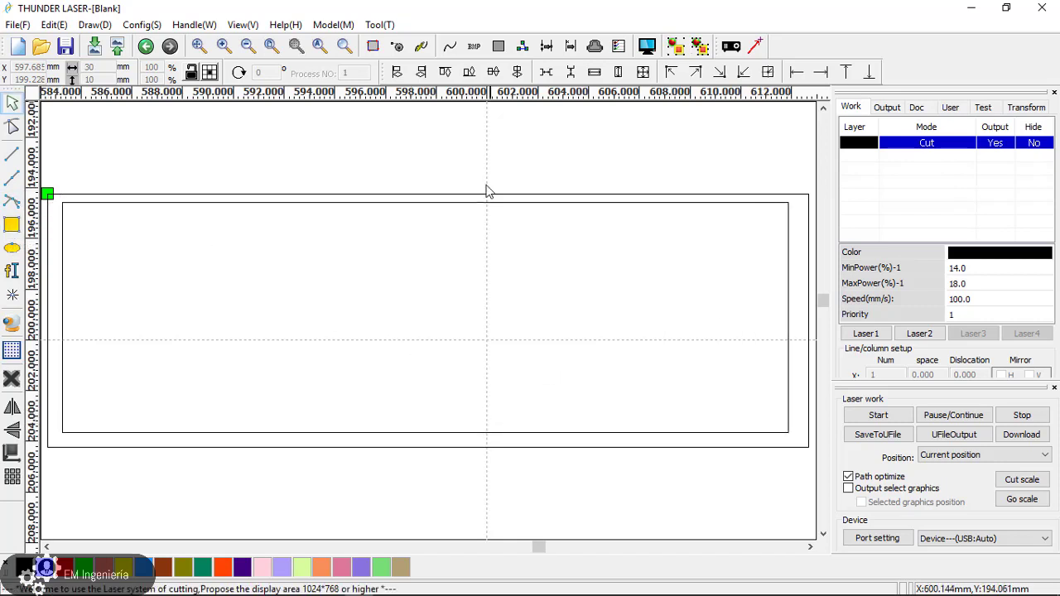
left_click(97, 208)
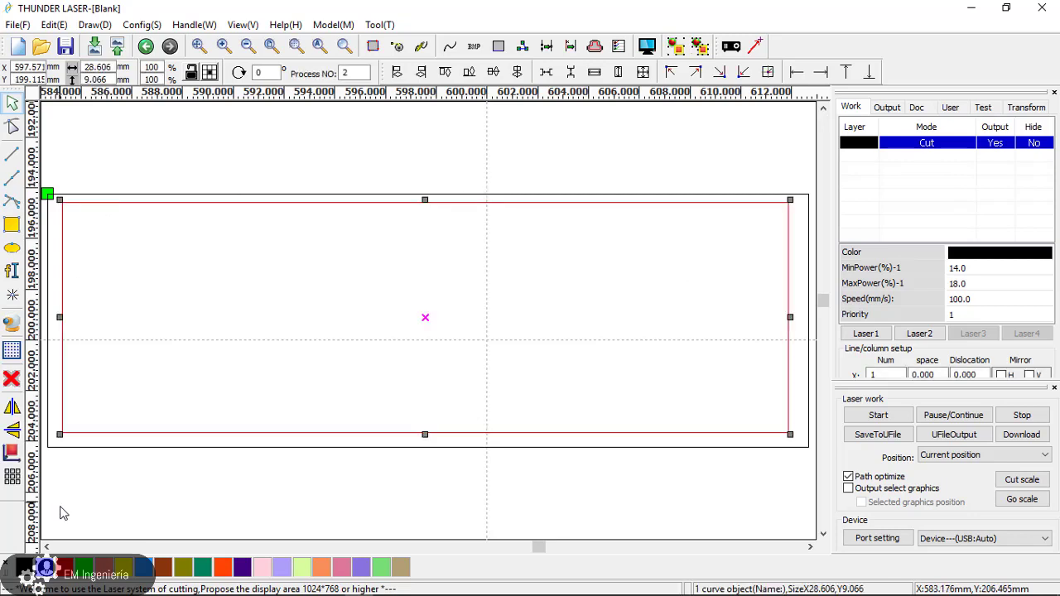
left_click(65, 567)
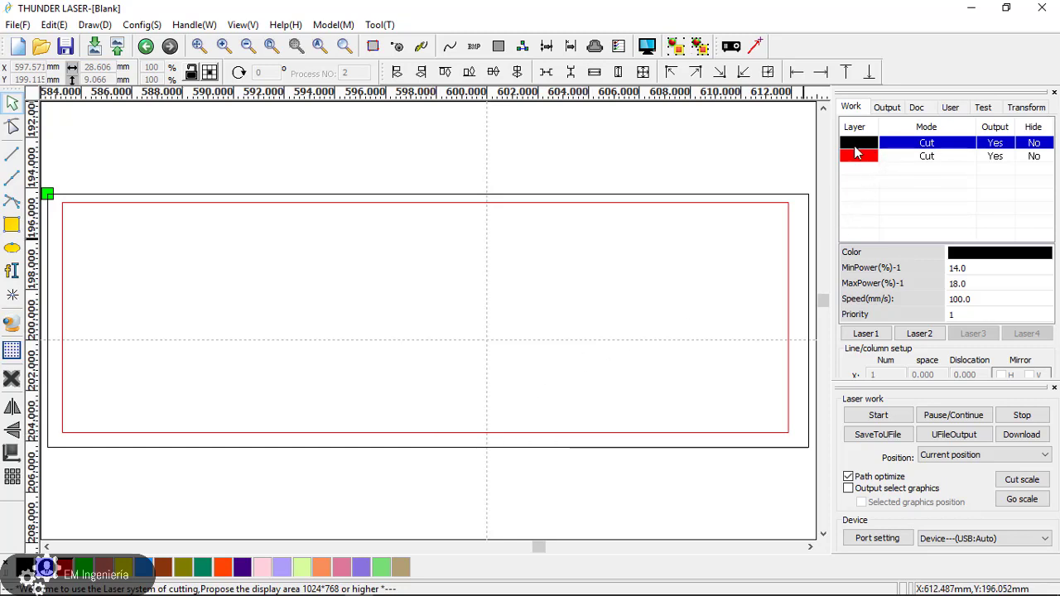
Set the black layer's cutting speed to 20 mm/s
double_click(904, 149)
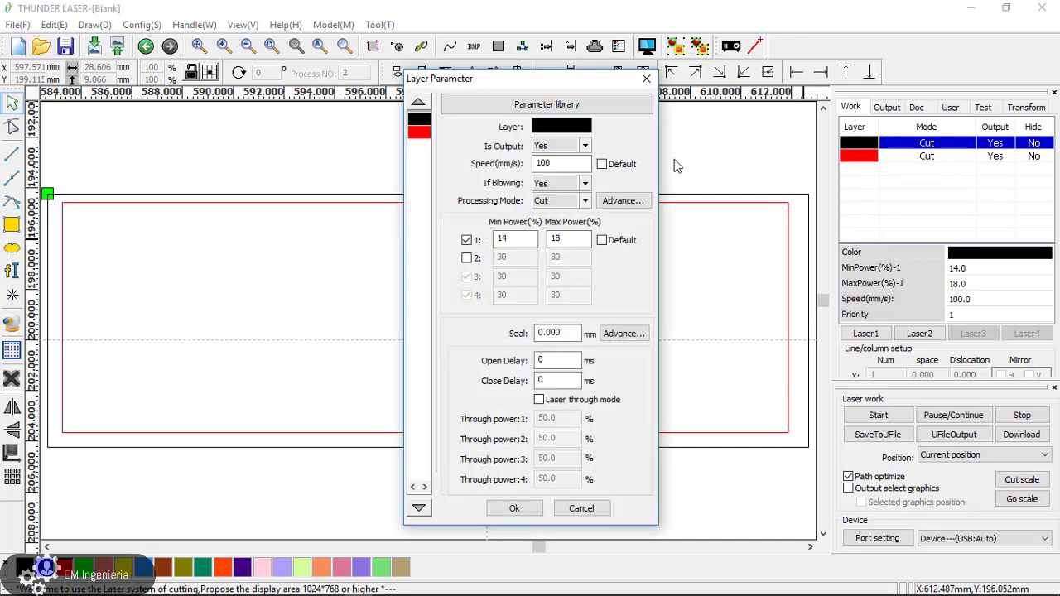
left_click(503, 240)
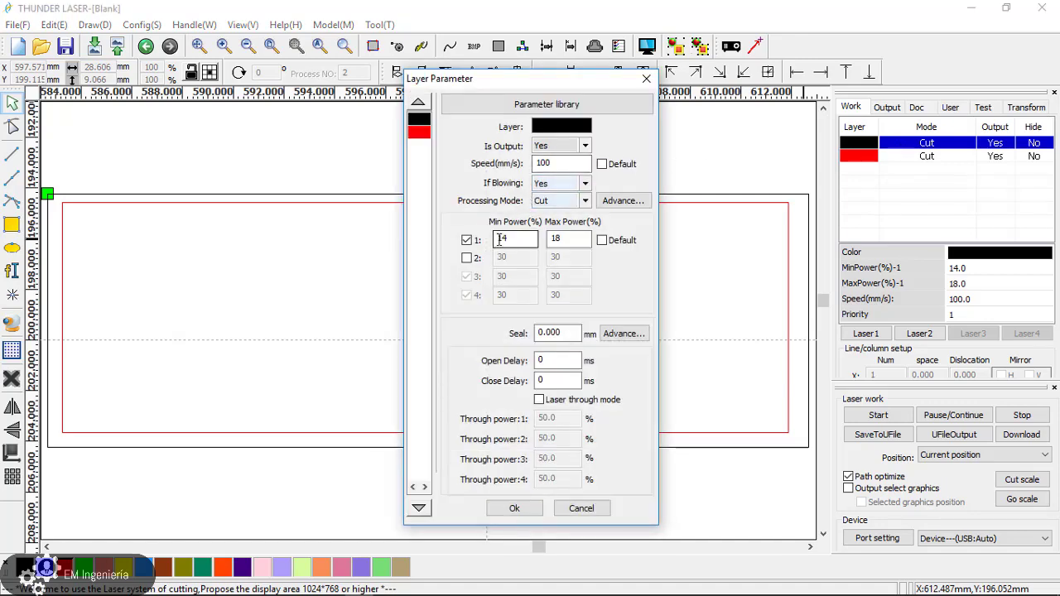
double_click(514, 239)
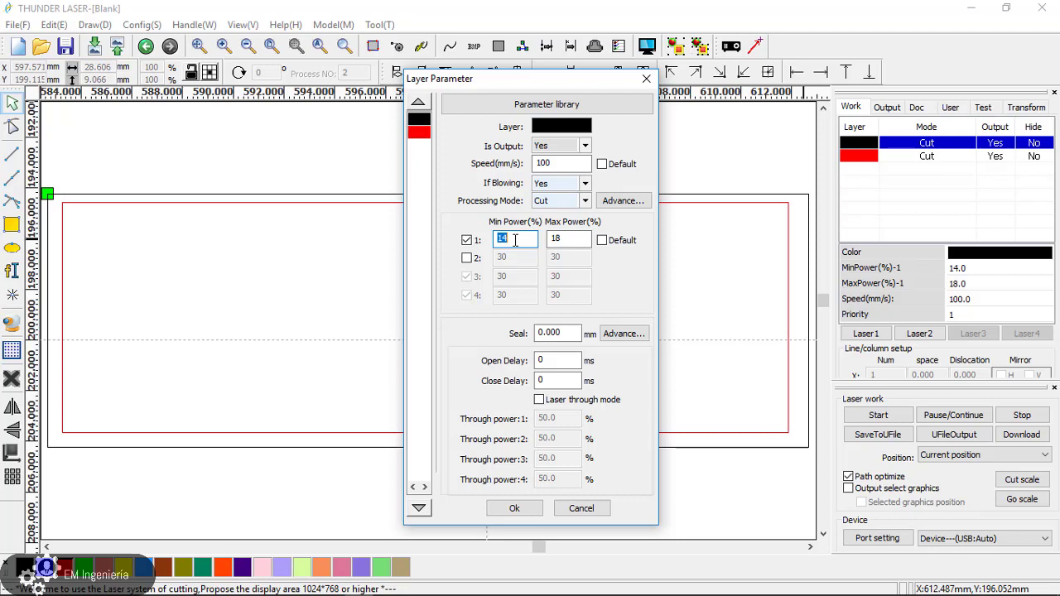
double_click(559, 163)
type("20")
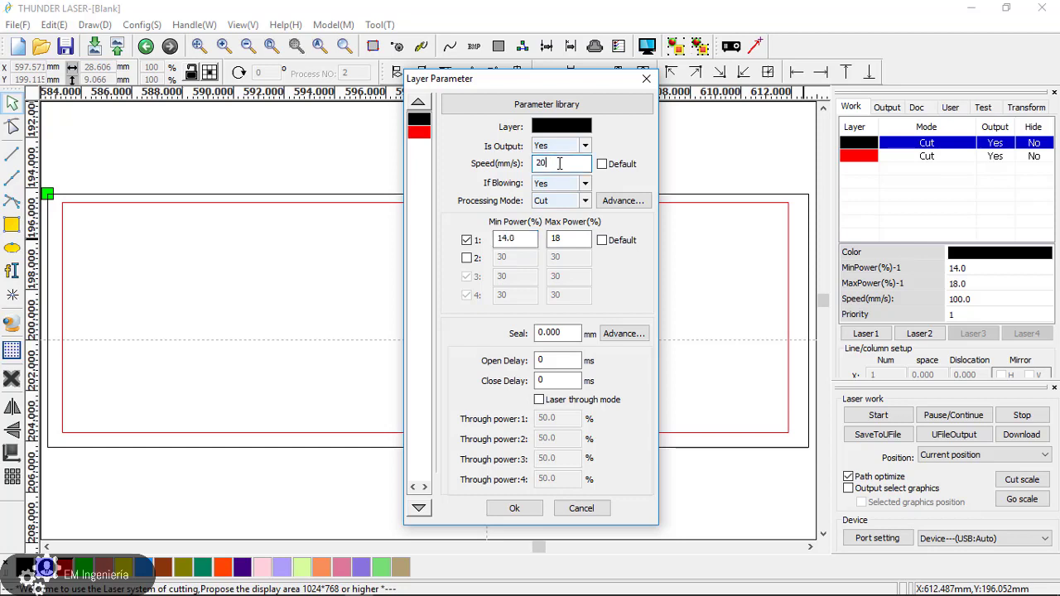
left_click(514, 509)
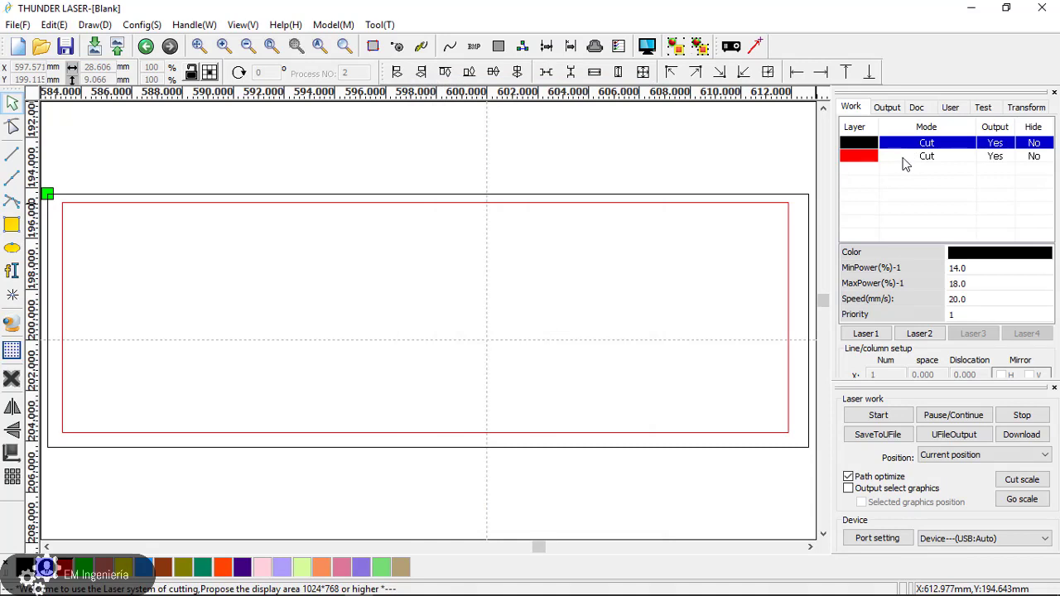
Configure cutting optimization with Inside to outside enabled as Single inner to outer and the block direction set to Up to bottom
left_click(521, 48)
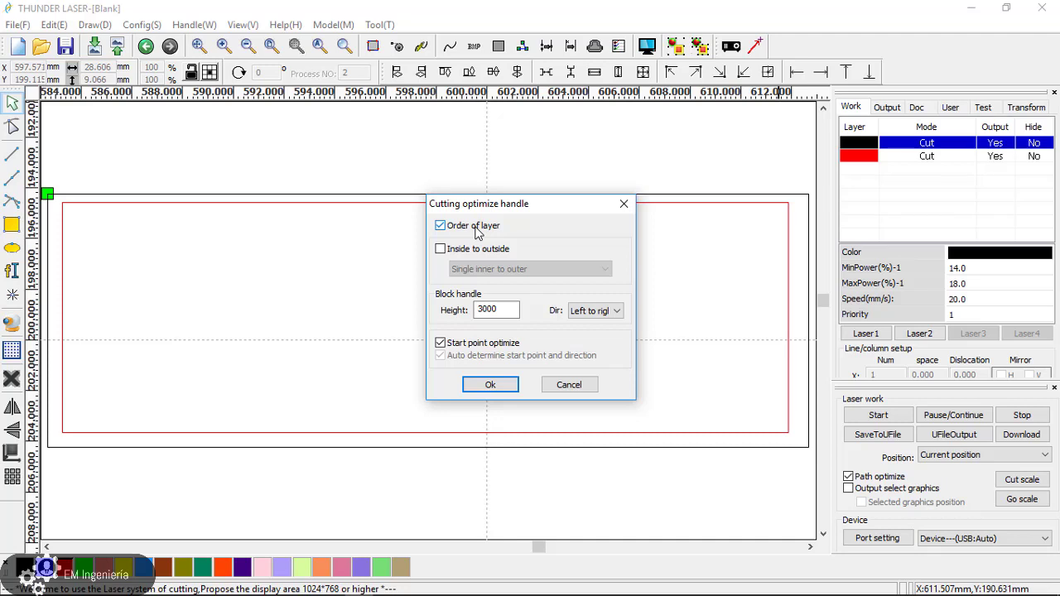
left_click(440, 249)
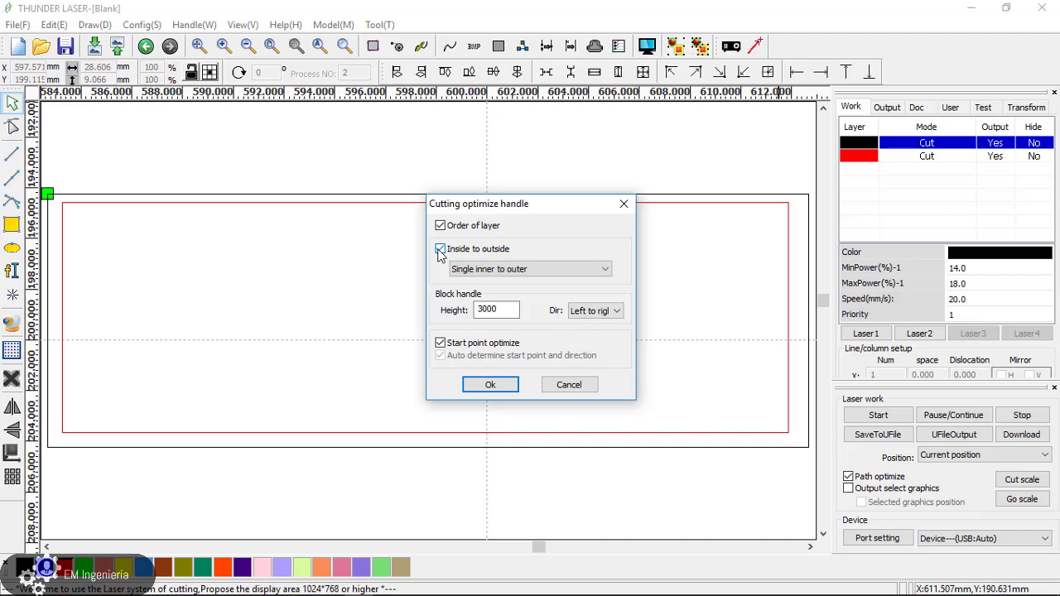
left_click(557, 273)
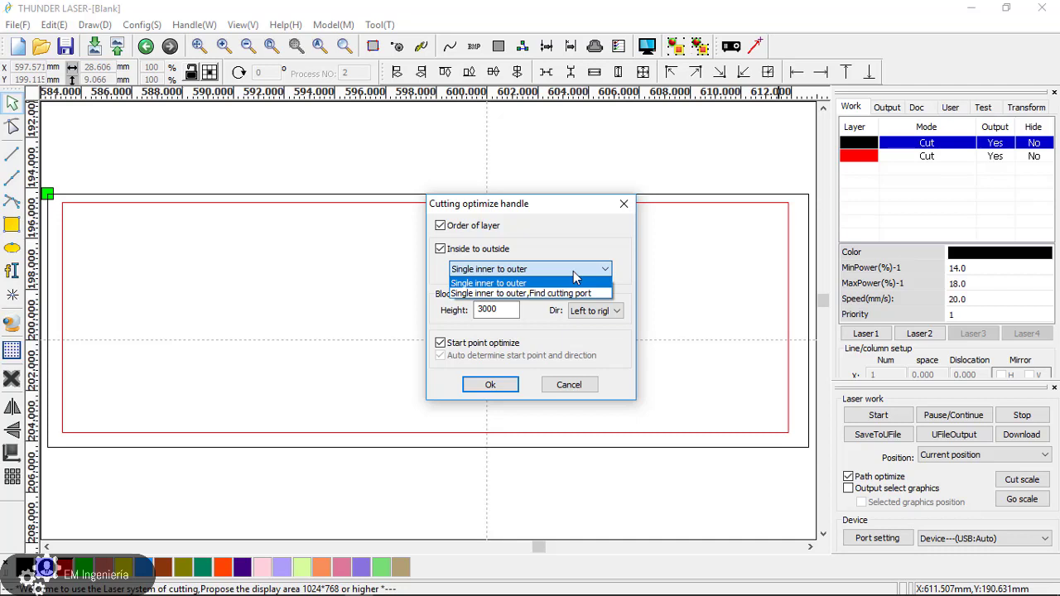
left_click(576, 282)
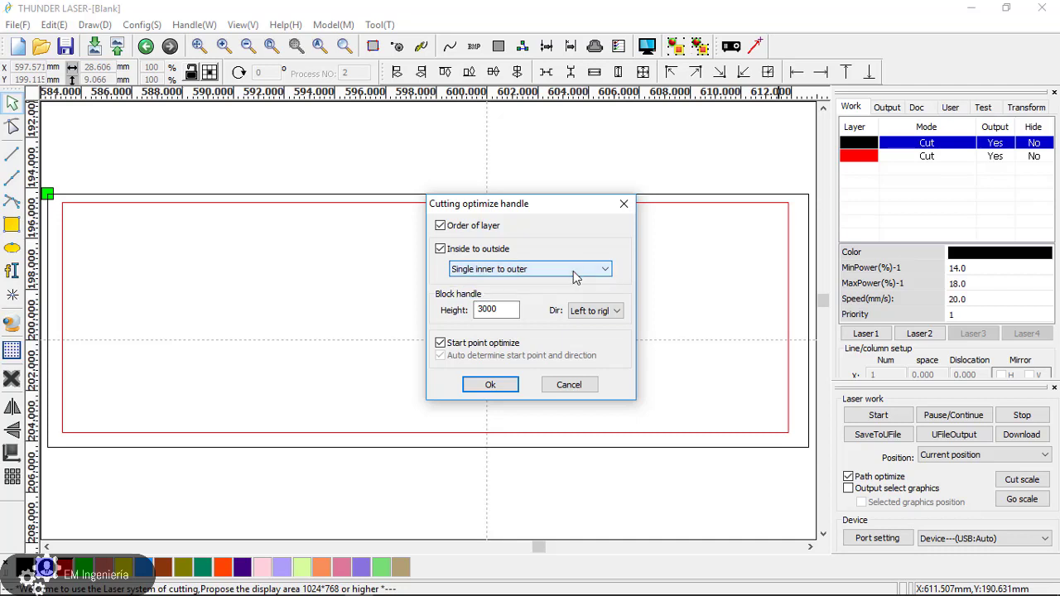
left_click(503, 308)
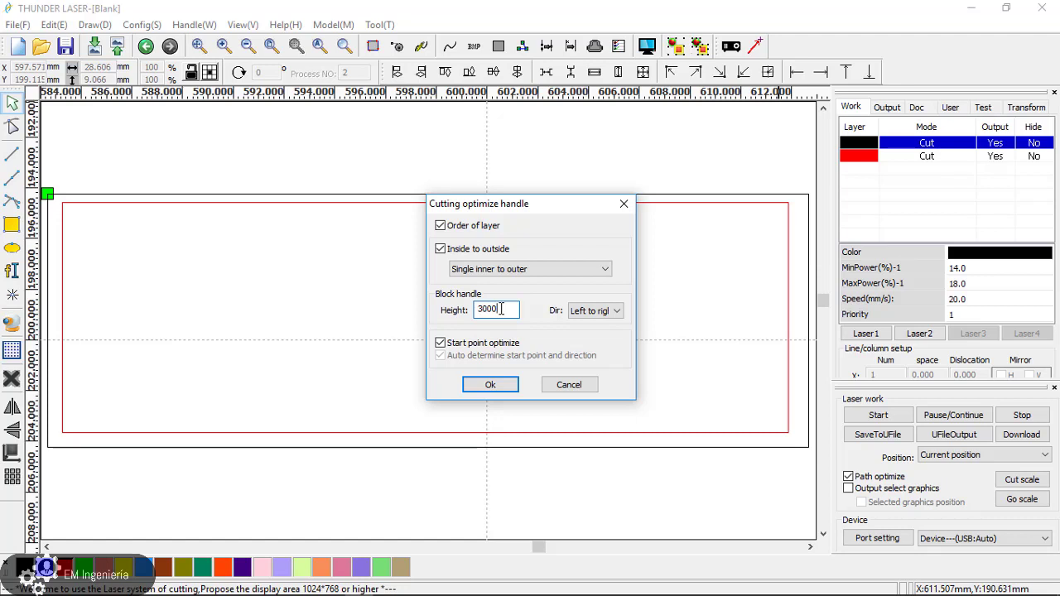
left_click(613, 313)
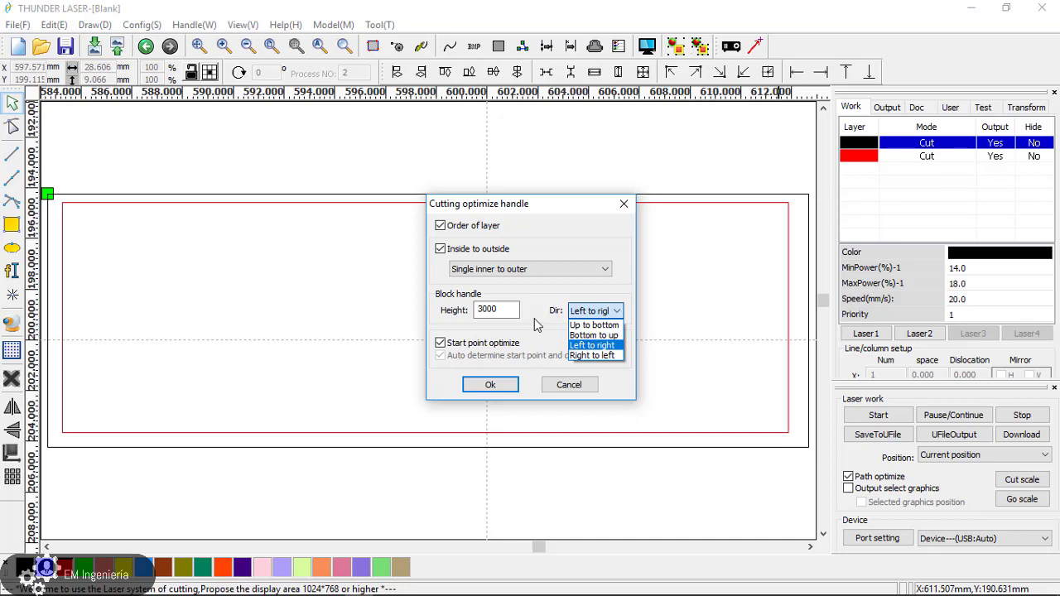
left_click(579, 326)
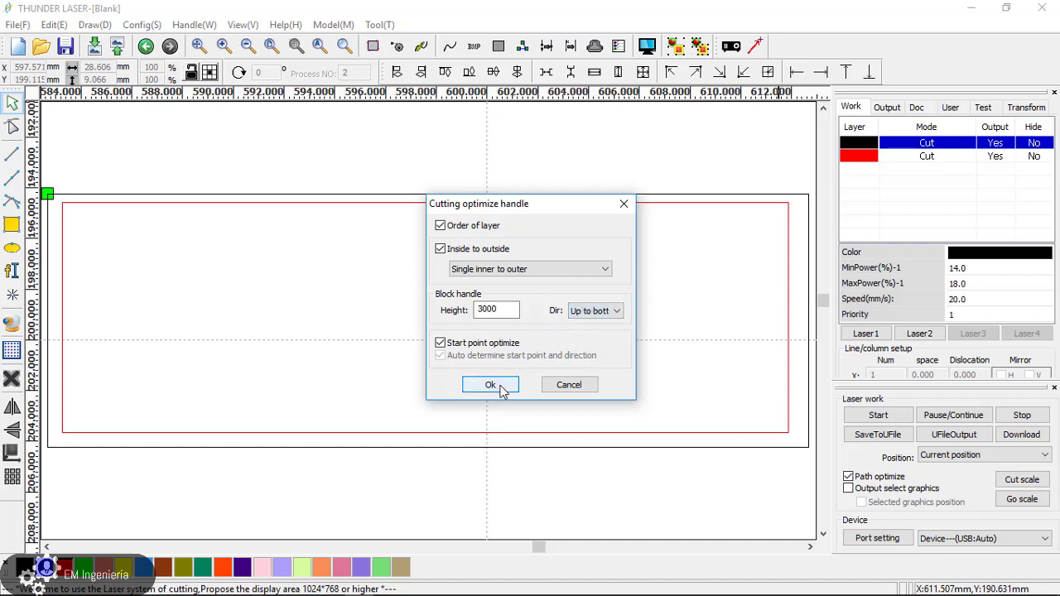
left_click(503, 386)
Simulate cutting both rectangles in the preview, raising the simulation speed to 1.9, and close the preview
left_click(645, 47)
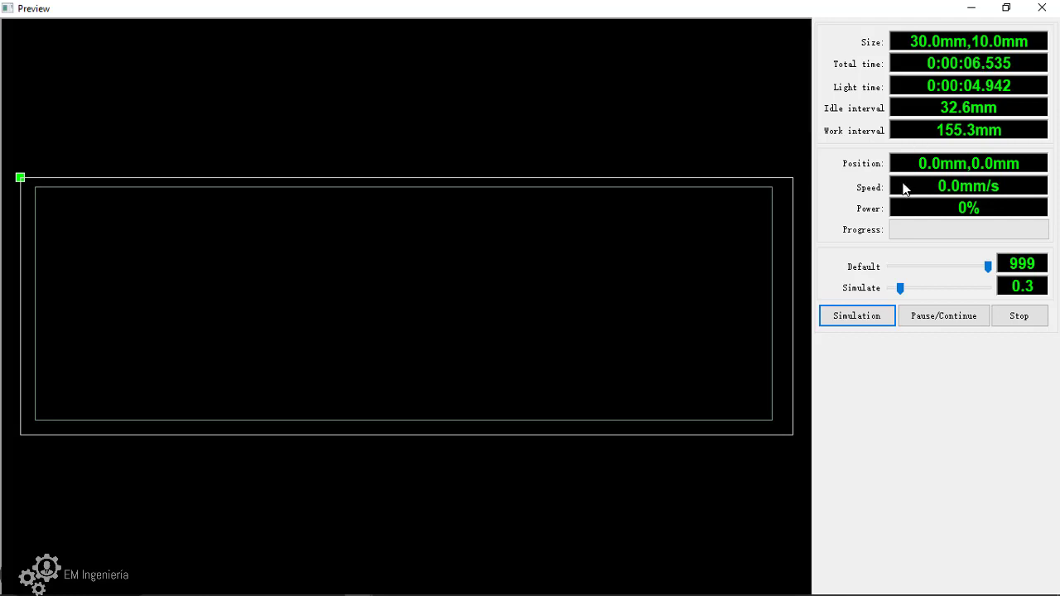
left_click(880, 320)
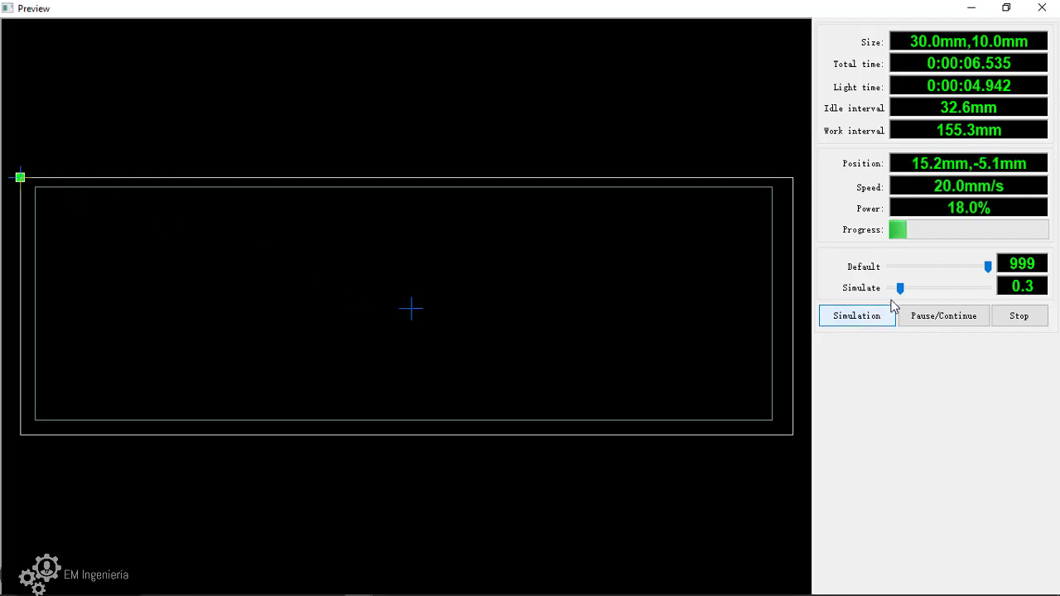
left_click_drag(901, 291, 945, 290)
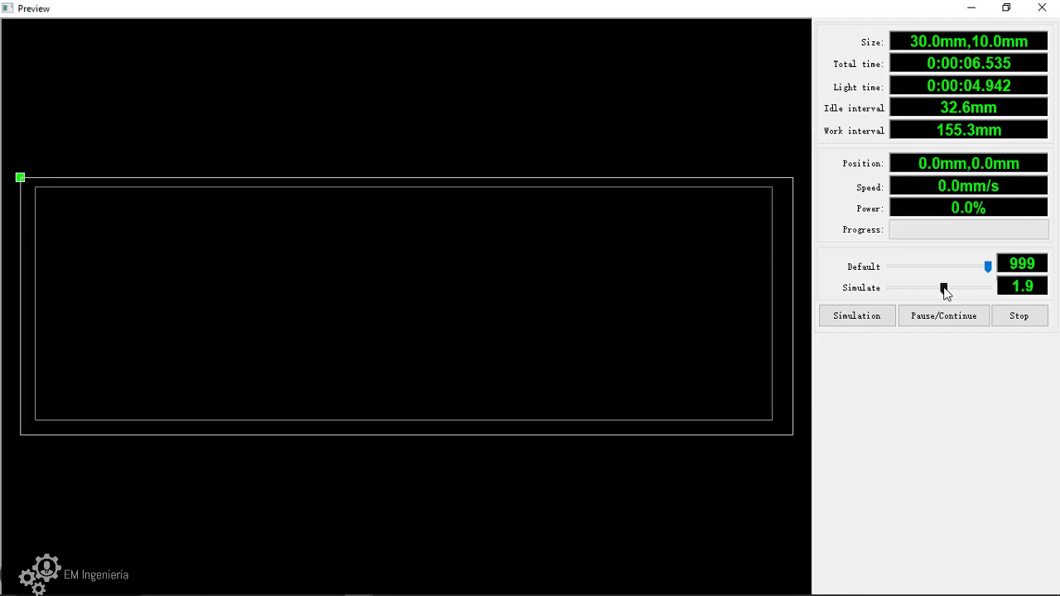
left_click(1018, 316)
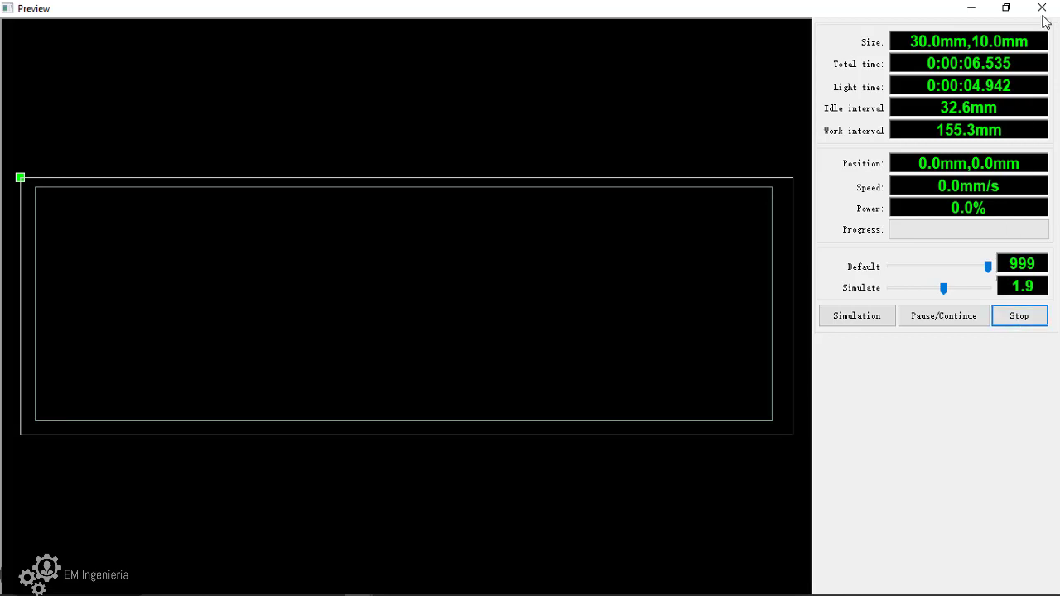
left_click(1041, 10)
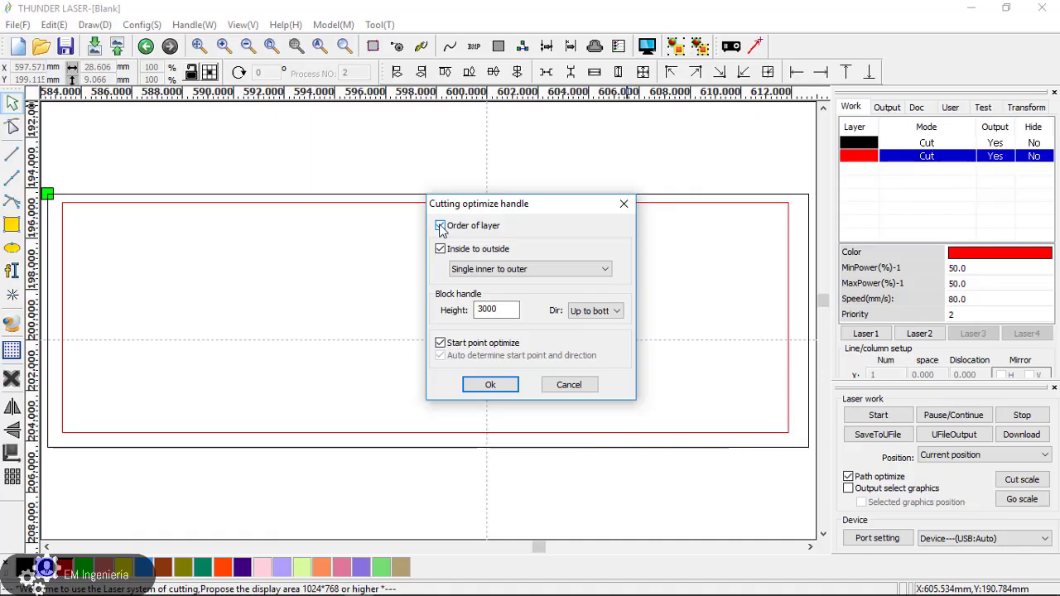
Confirm the cutting optimization with Order of layer enabled and move the black layer below the red one in the cutting order
left_click(440, 226)
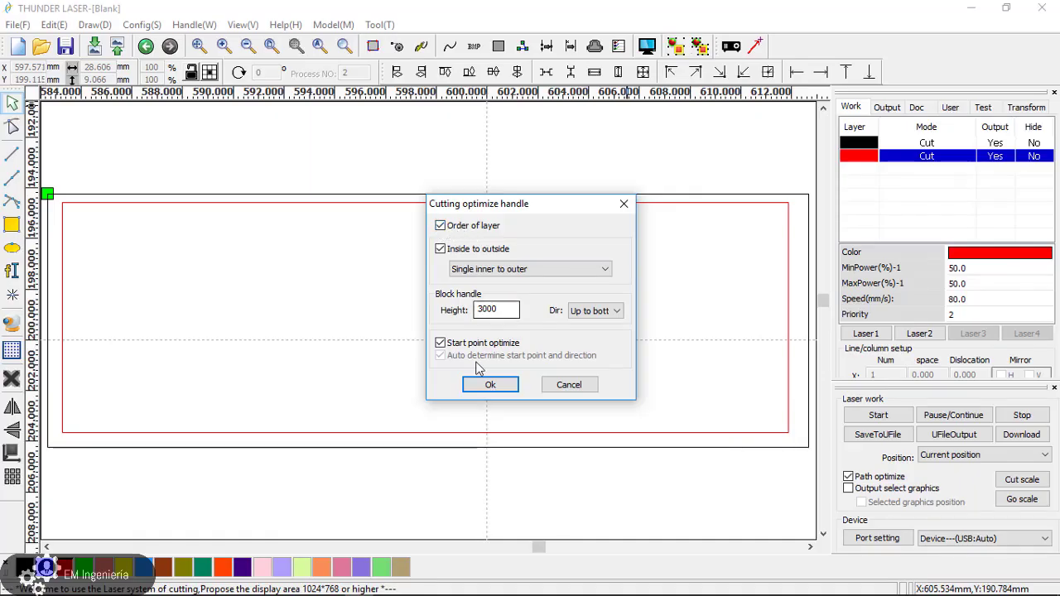
left_click(487, 384)
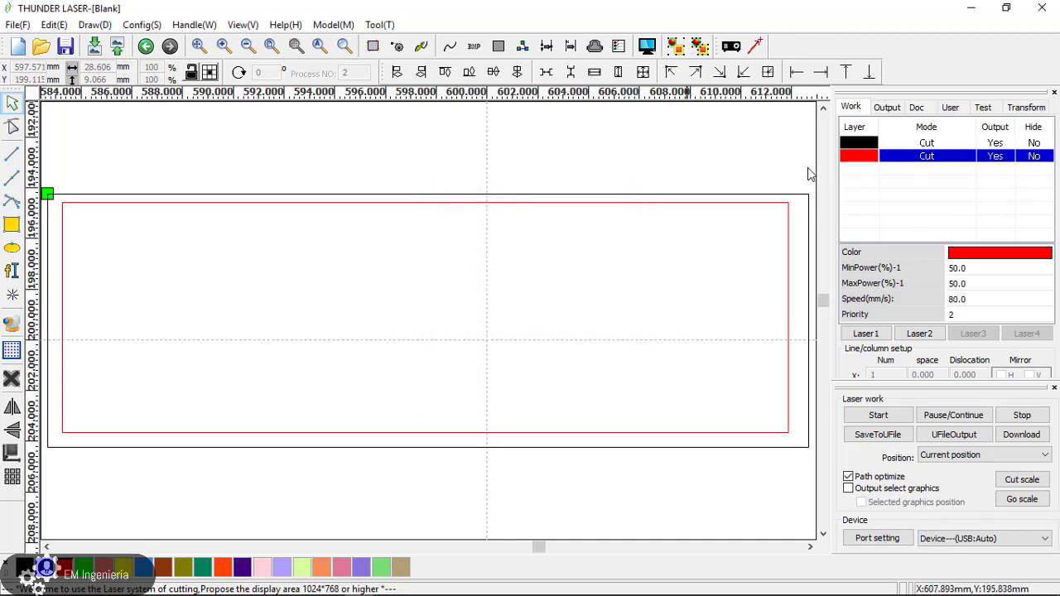
left_click(903, 157)
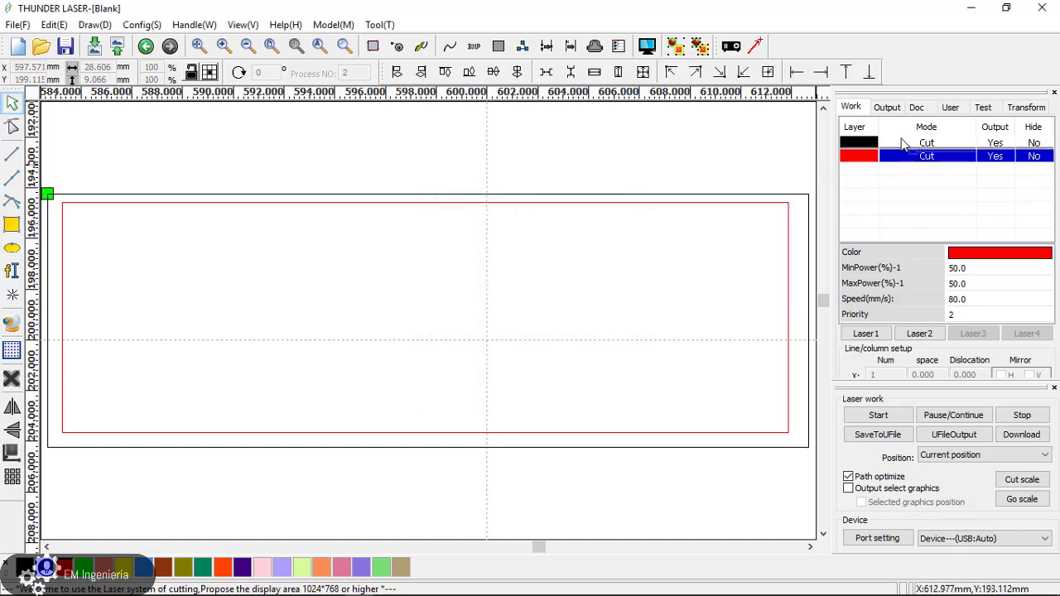
left_click_drag(867, 146, 867, 182)
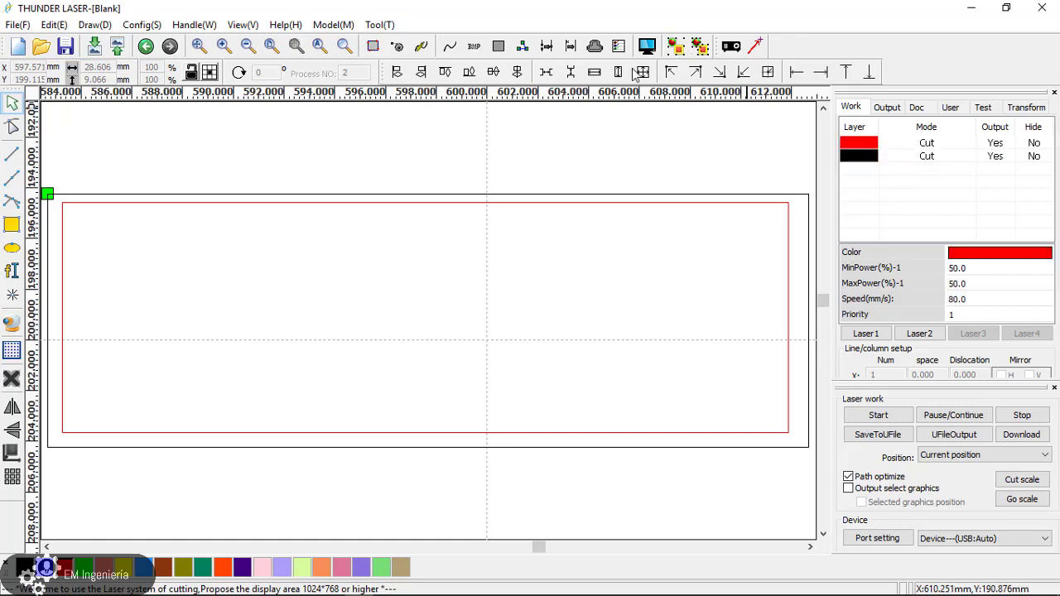
Simulate the cutting of both rectangles in the preview and close it
left_click(645, 46)
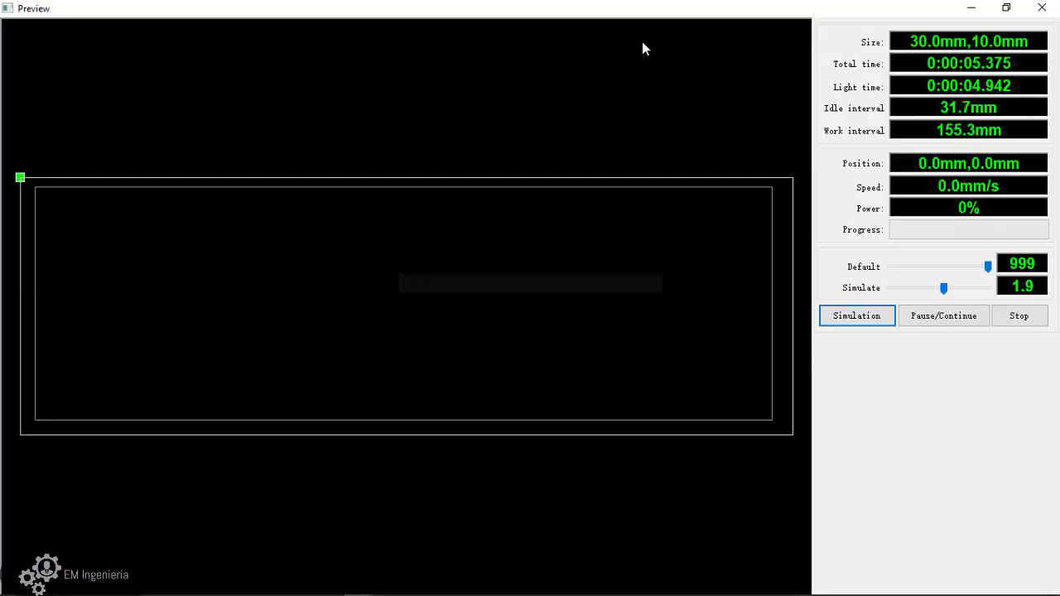
left_click(875, 320)
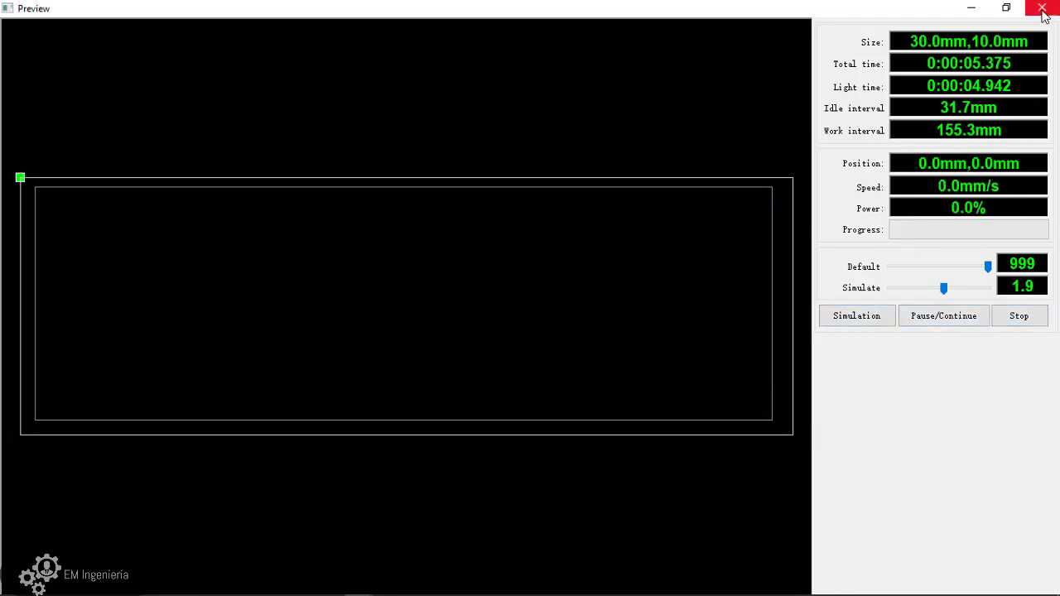
left_click(1041, 8)
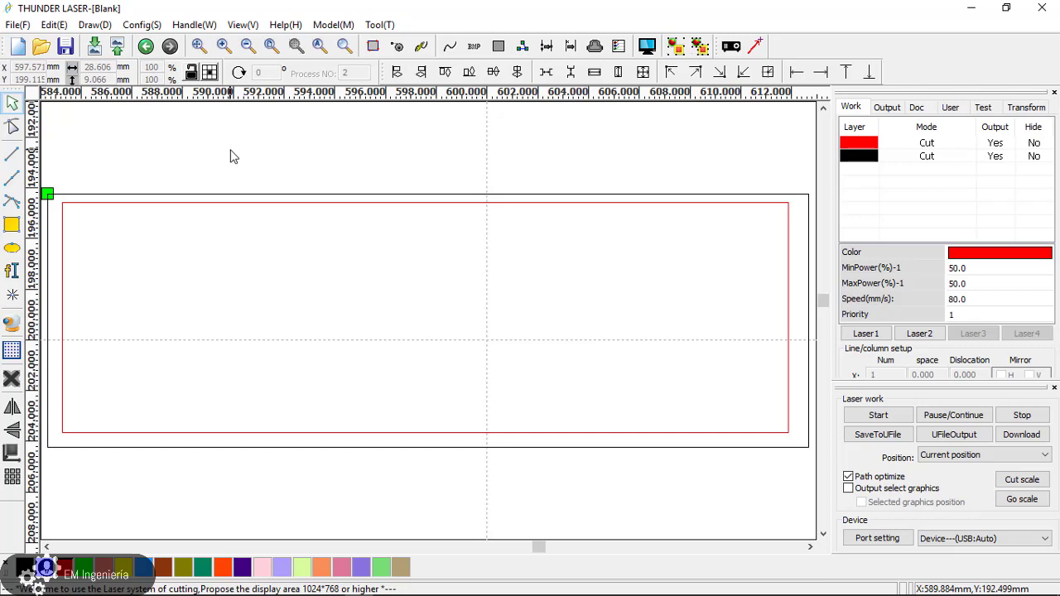
Show the cutting path and draw a smaller rectangle inside the left half of the red rectangle
left_click(373, 49)
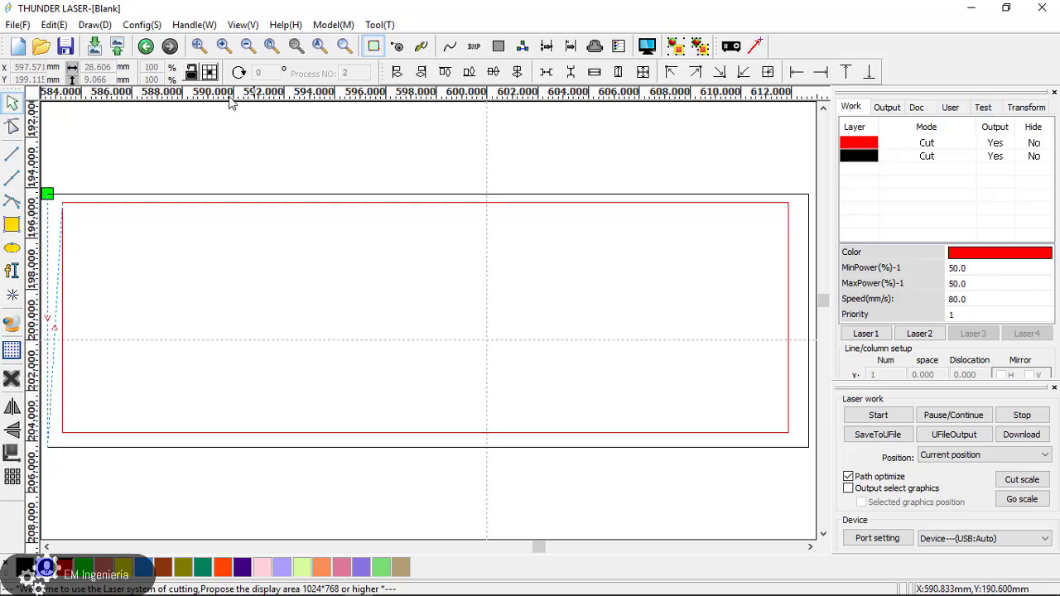
left_click(12, 224)
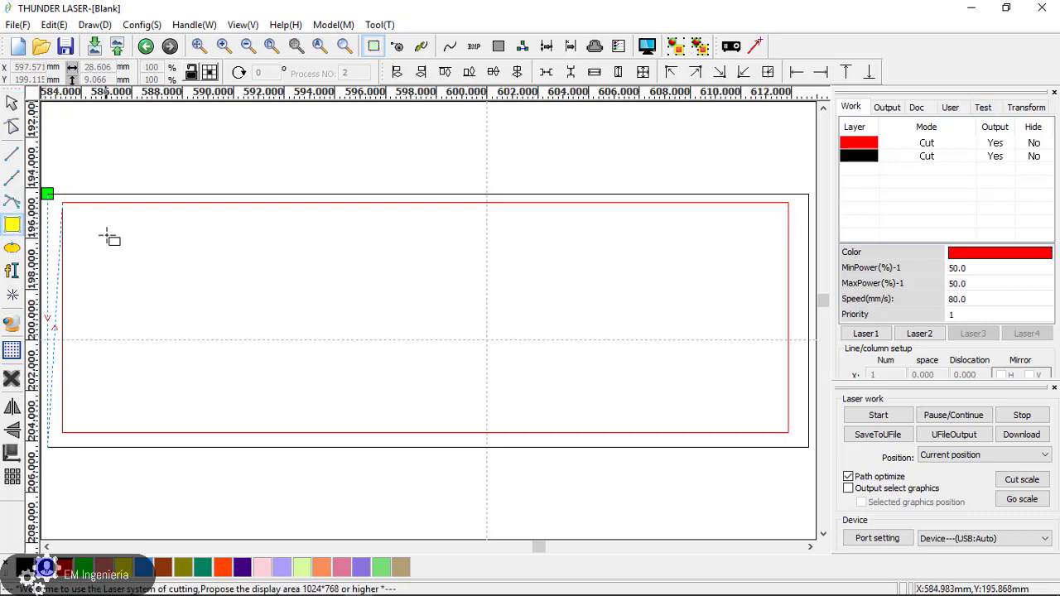
left_click_drag(112, 232, 476, 397)
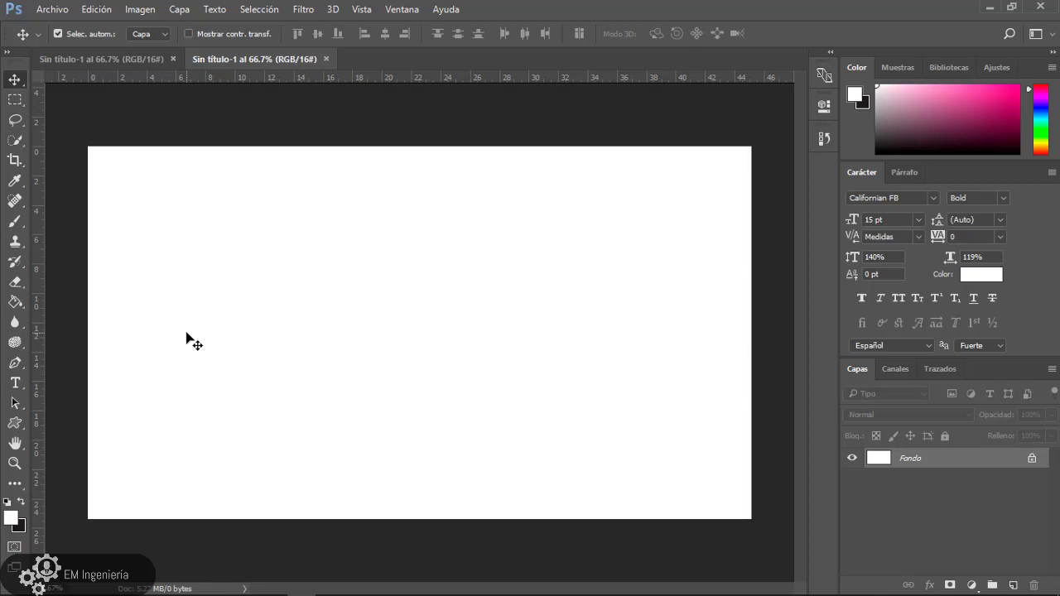
Switch to Photoshop and choose the registered trademark symbol (circled R) for the Custom Shape tool
left_click(16, 424)
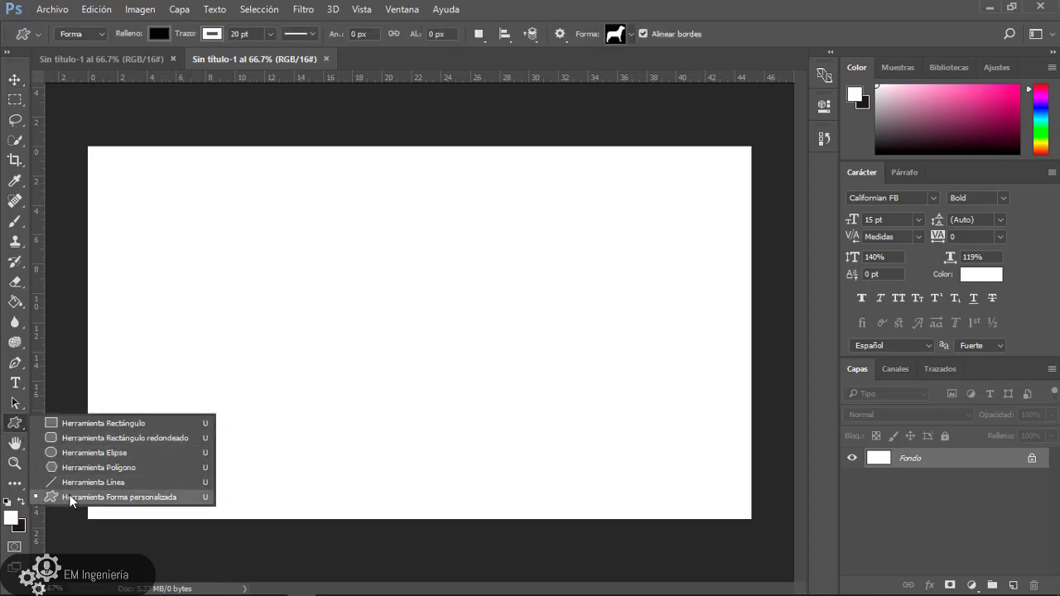
left_click(70, 497)
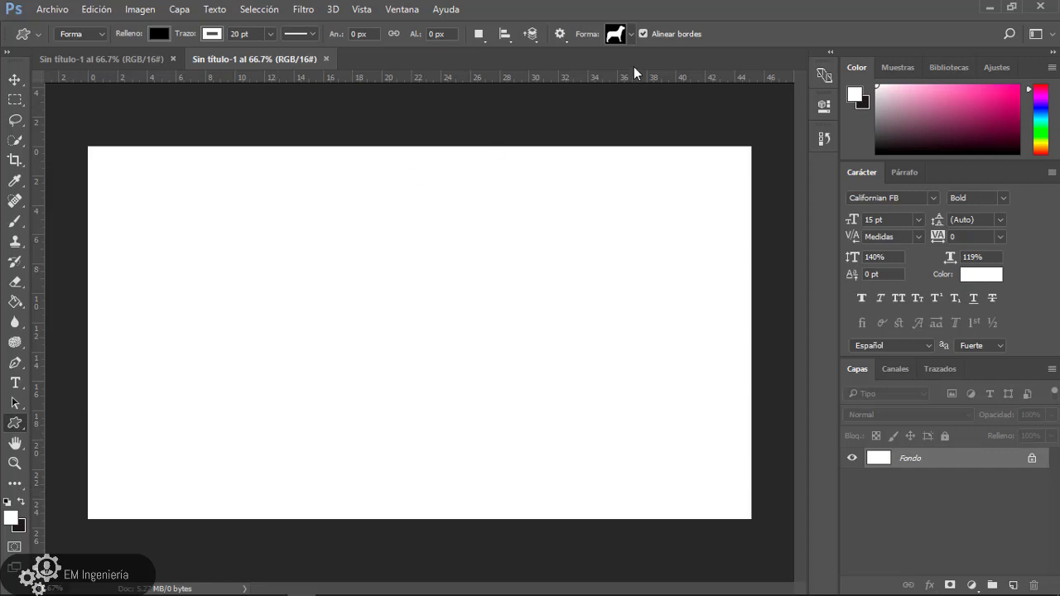
left_click(633, 35)
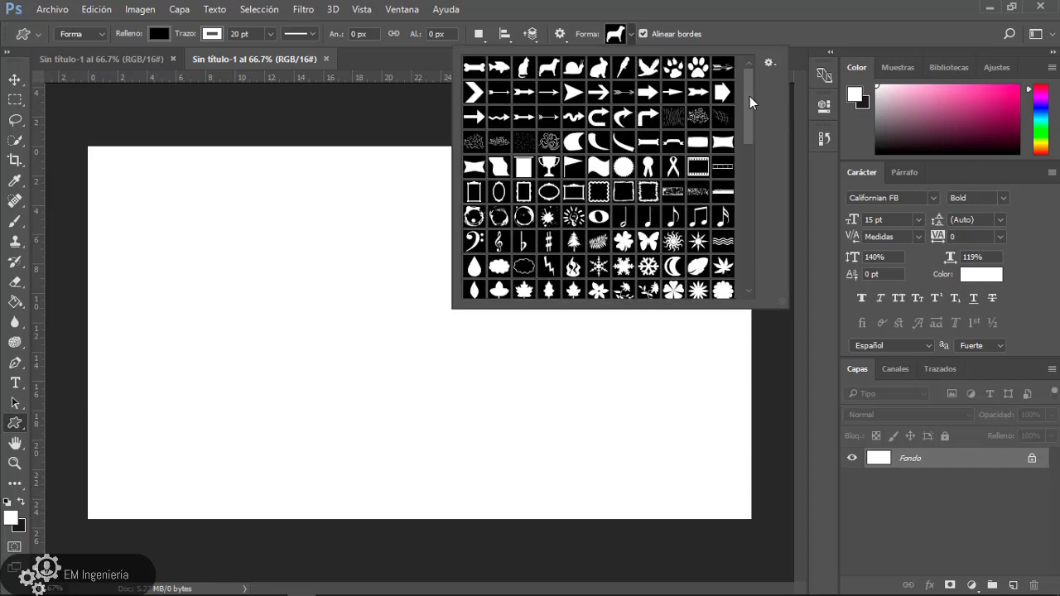
left_click_drag(750, 96, 743, 175)
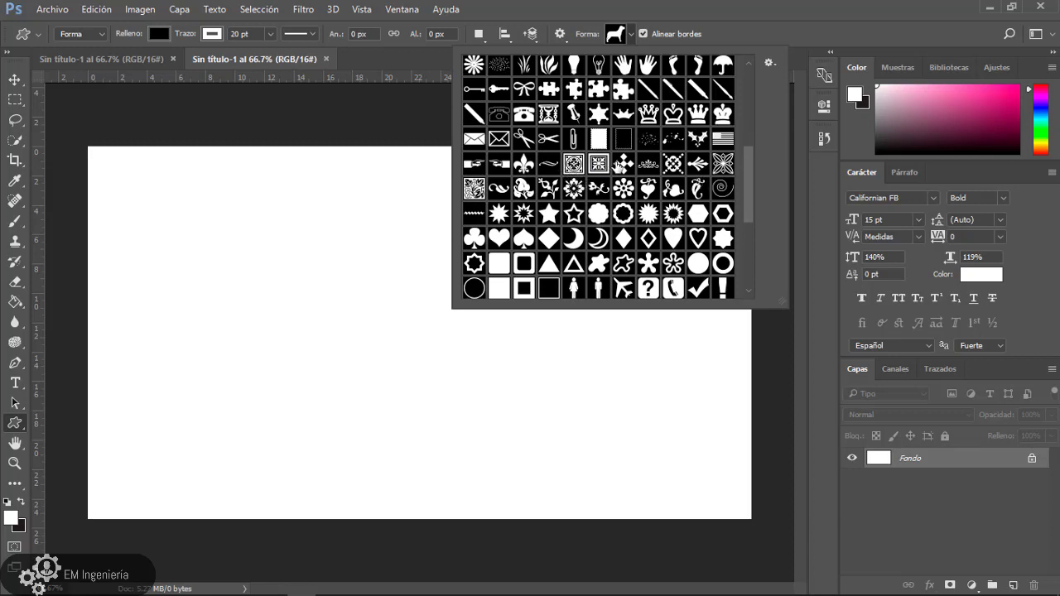
scroll(634, 180, "down", 5)
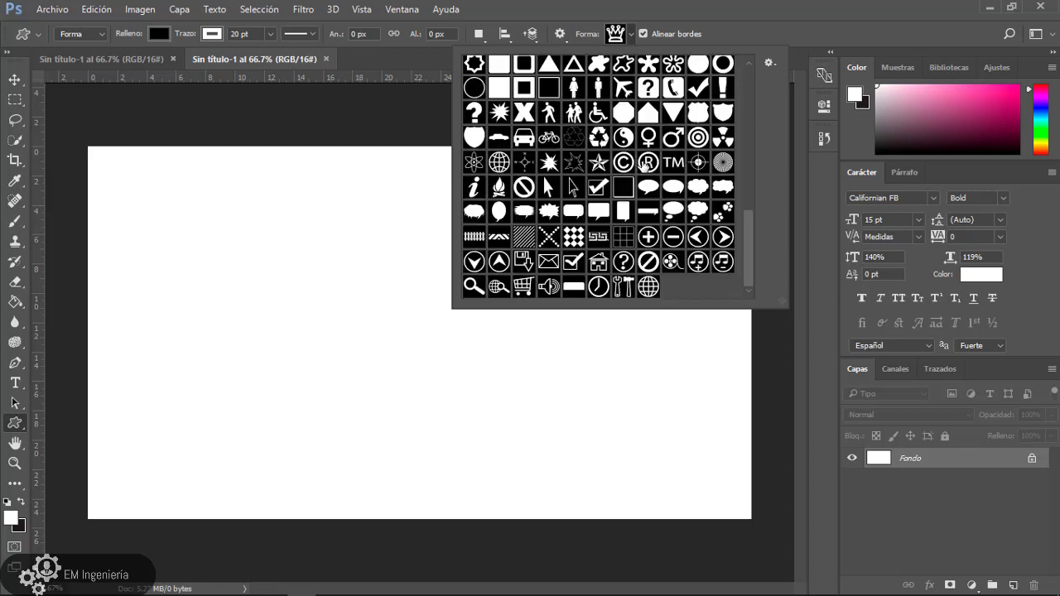
double_click(645, 167)
Draw the circled R shape on the canvas, about 499 by 481 px, with no fill and a 20 pt black stroke
left_click_drag(257, 238, 520, 492)
left_click(158, 34)
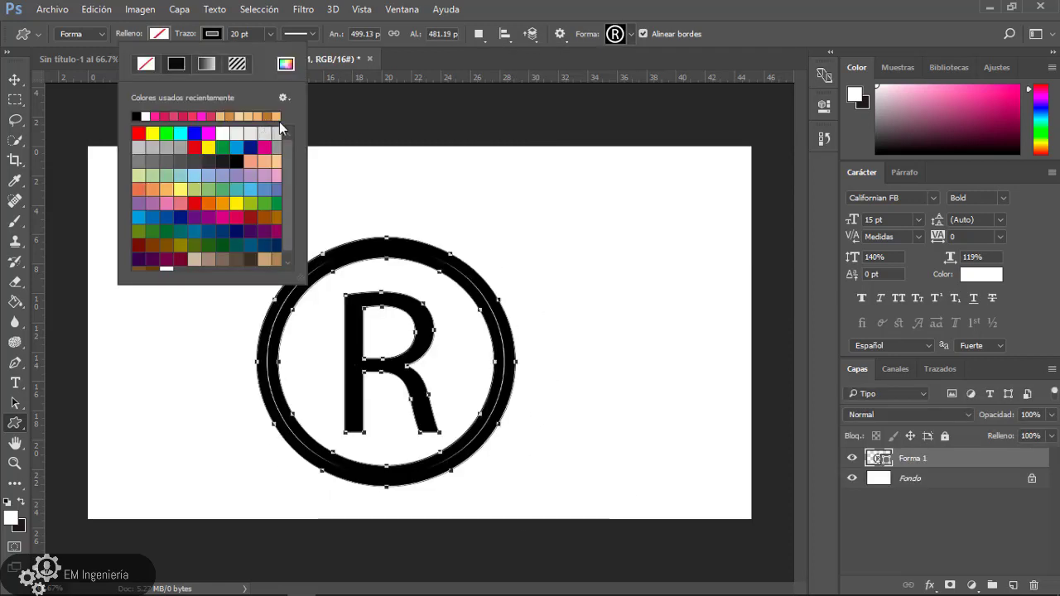
left_click(323, 120)
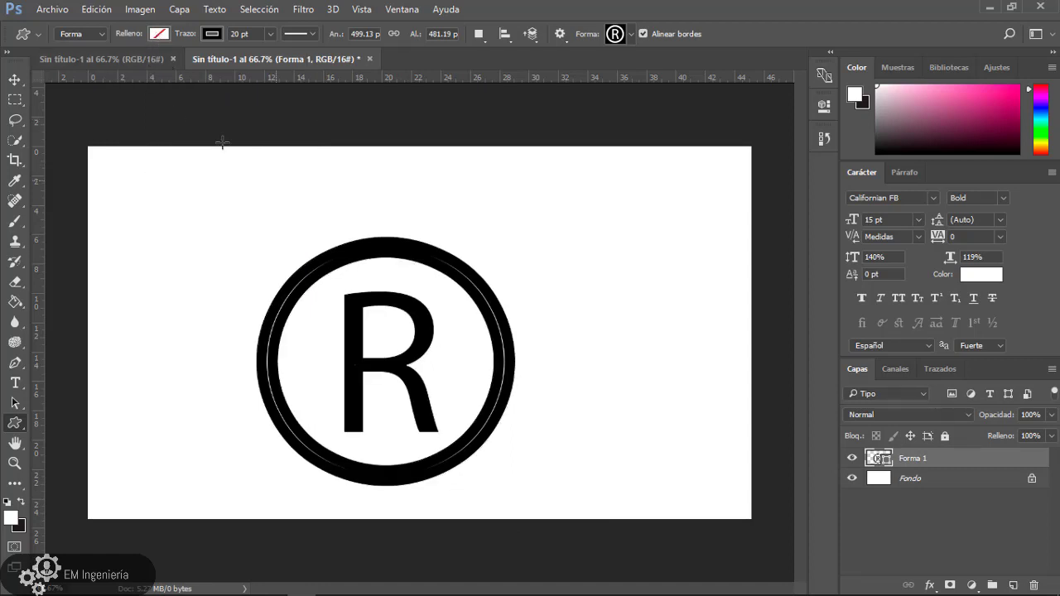
Export the drawing as a PNG named "corte laser em ingenieria 2" on the desktop
left_click(53, 9)
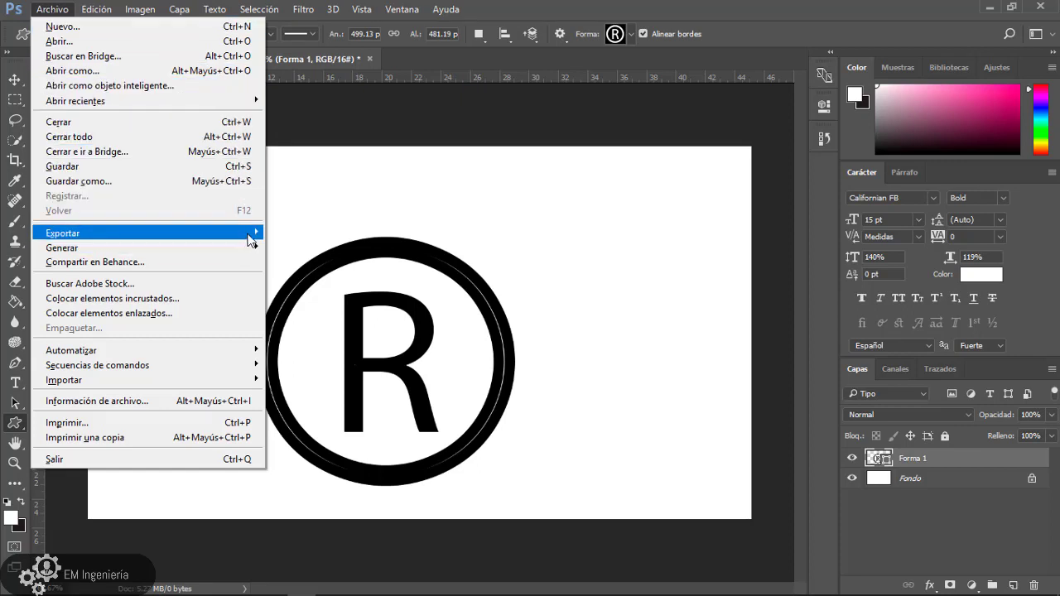
mouse_move(250, 240)
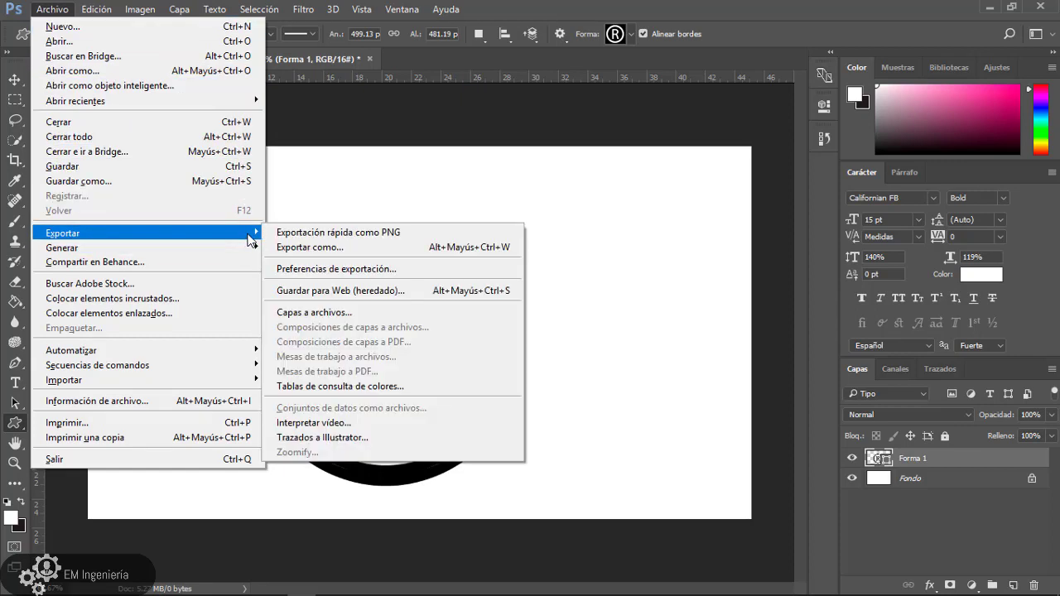
left_click(394, 235)
type("corte")
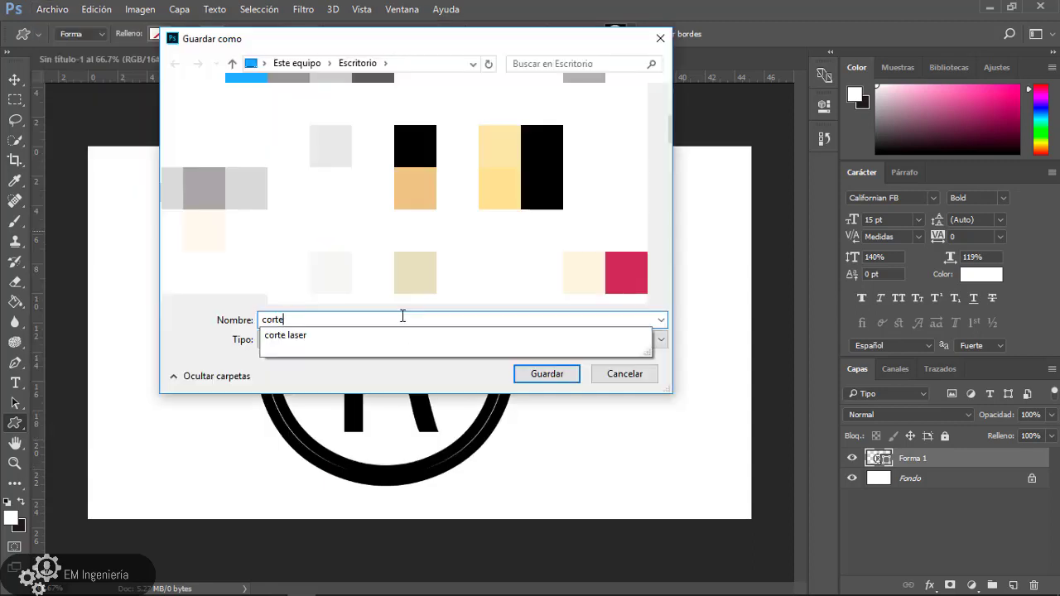
type(" laser em ingenier")
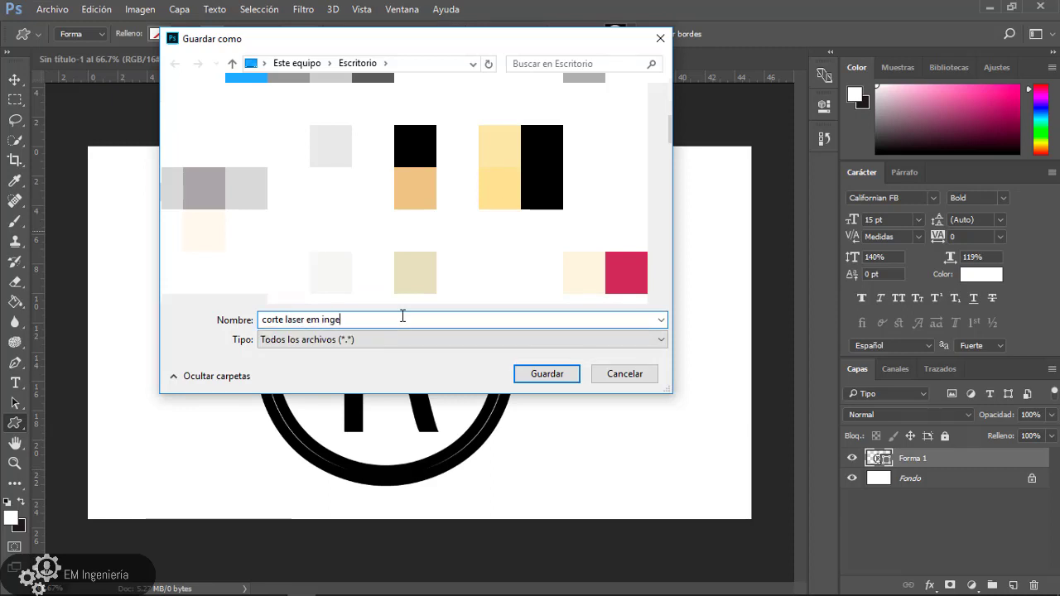
type("ia 2")
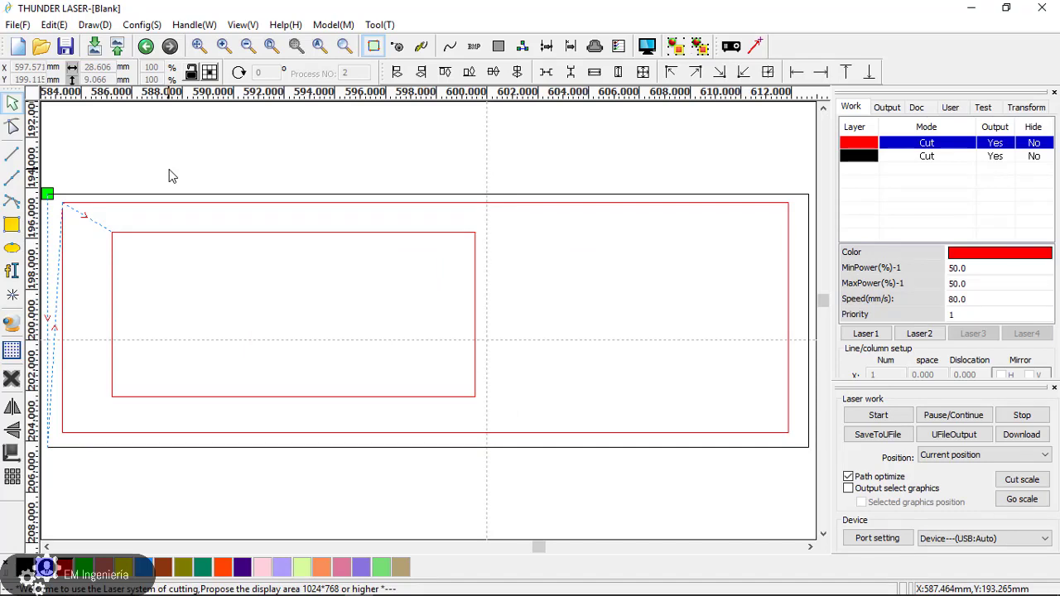
Switch back to Thunder Laser and start a new document without saving the current one
left_click(17, 26)
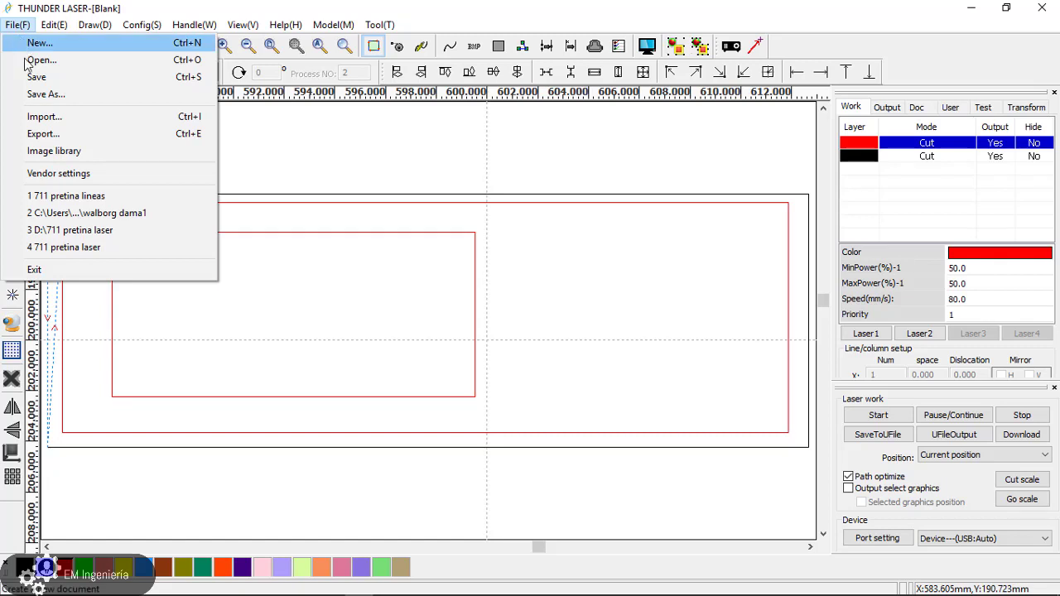
left_click(37, 45)
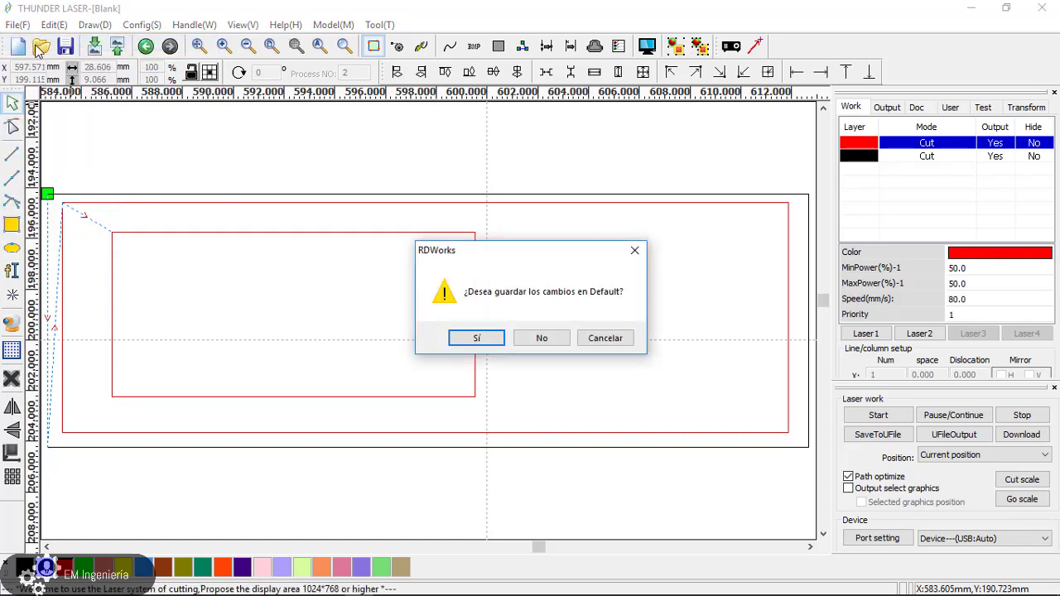
left_click(541, 338)
Import the exported circled R image into the blank document and deselect it
left_click(18, 25)
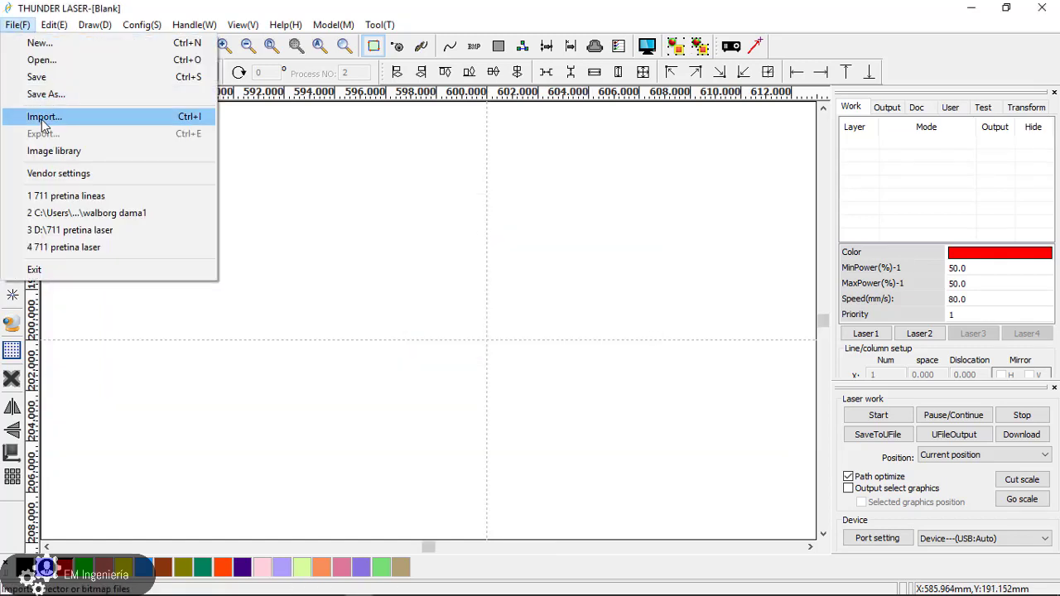
left_click(42, 116)
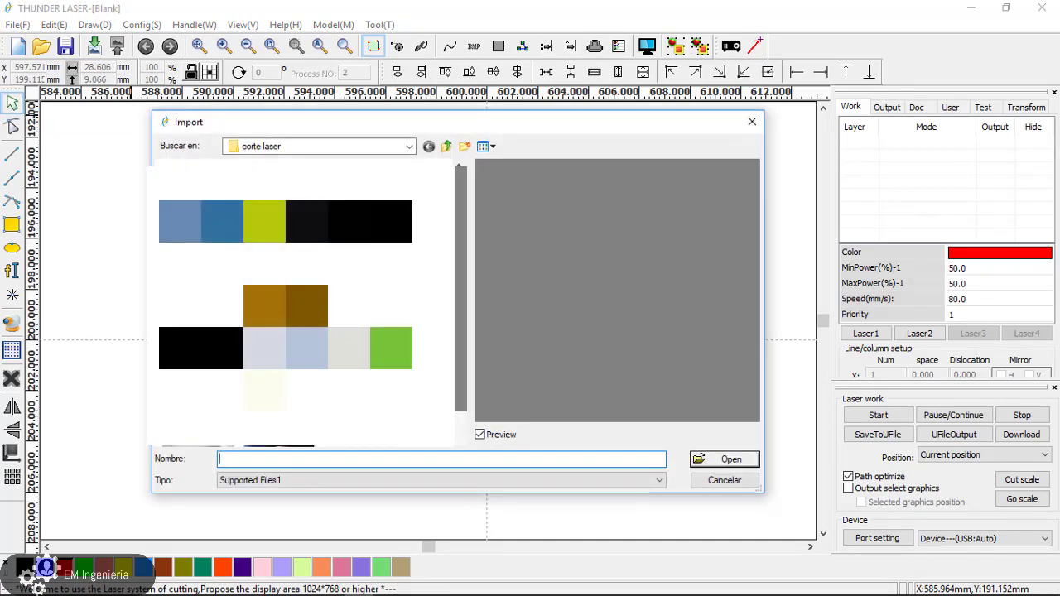
left_click(408, 149)
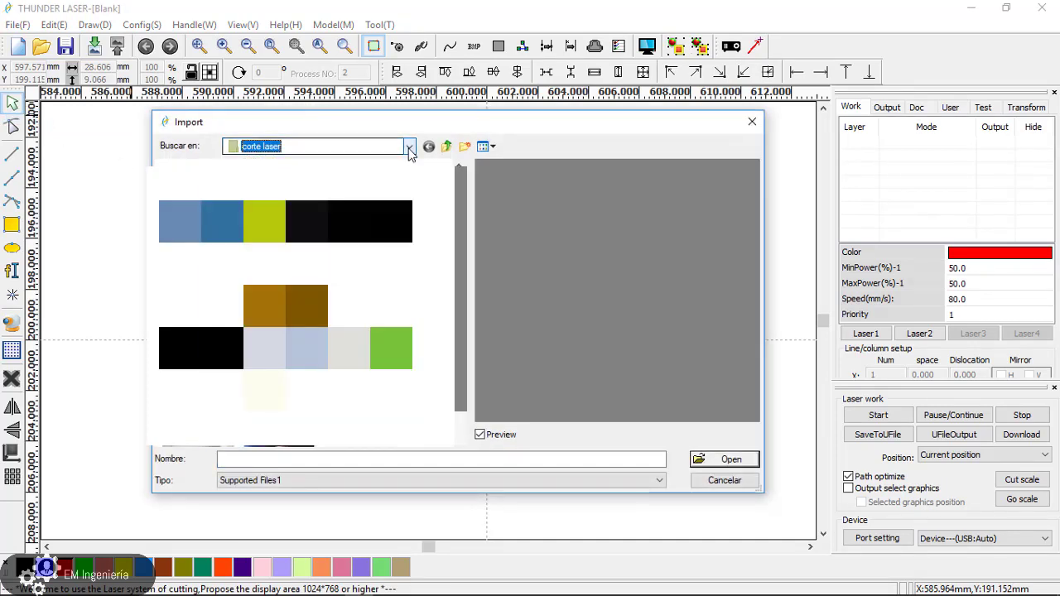
left_click(408, 149)
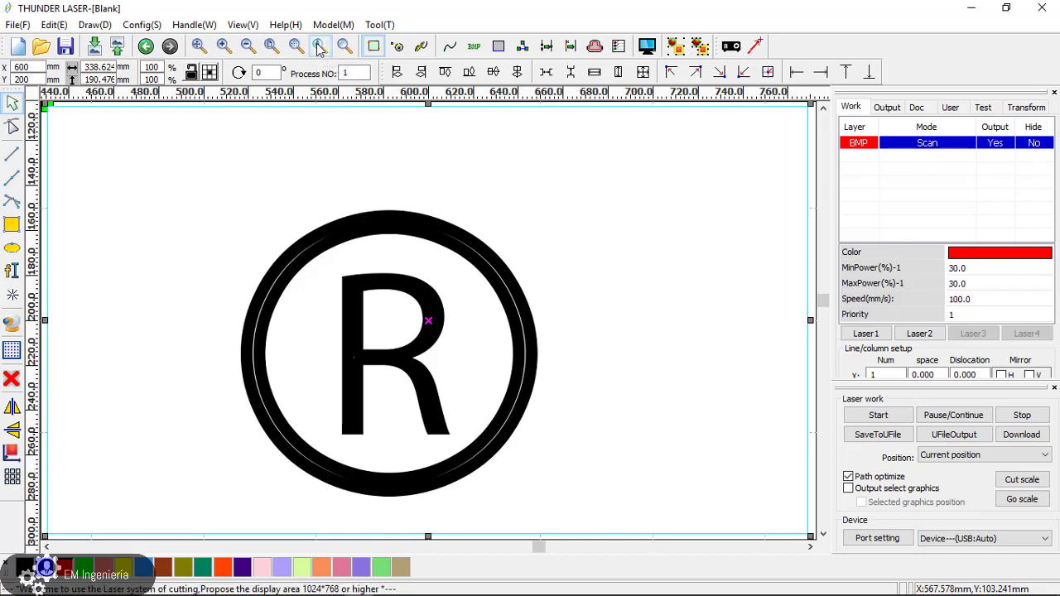
left_click(814, 233)
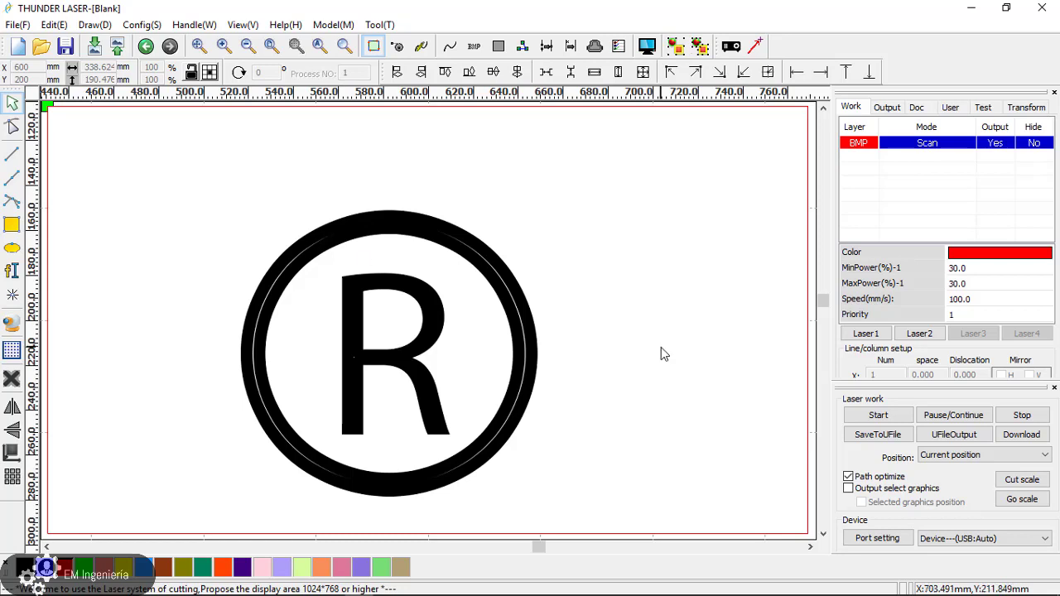
Examine the BMP layer's parameters and its available processing mode, and close them without applying changes
double_click(939, 146)
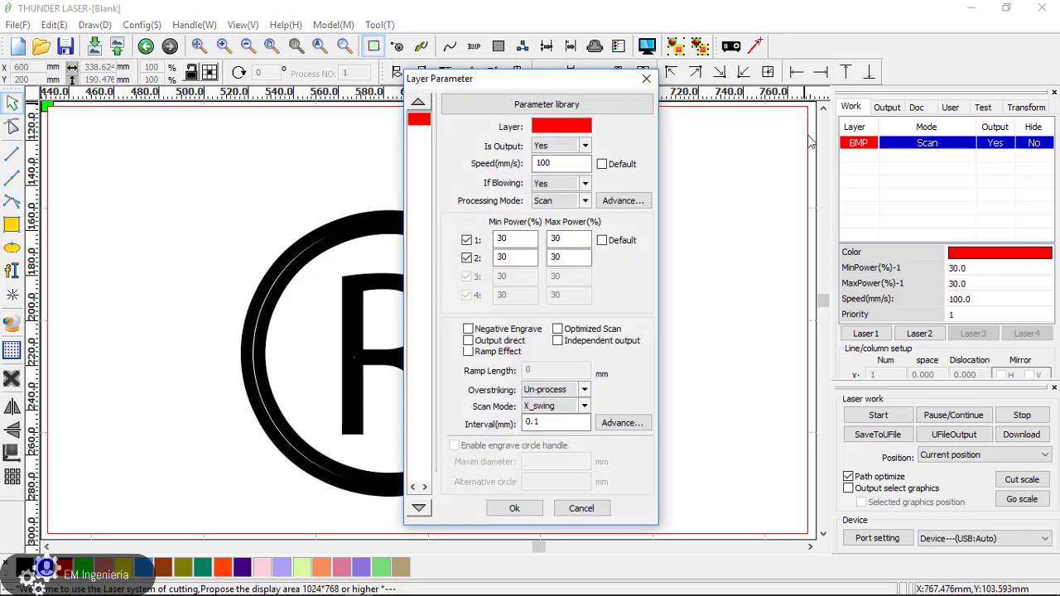
left_click_drag(553, 78, 687, 67)
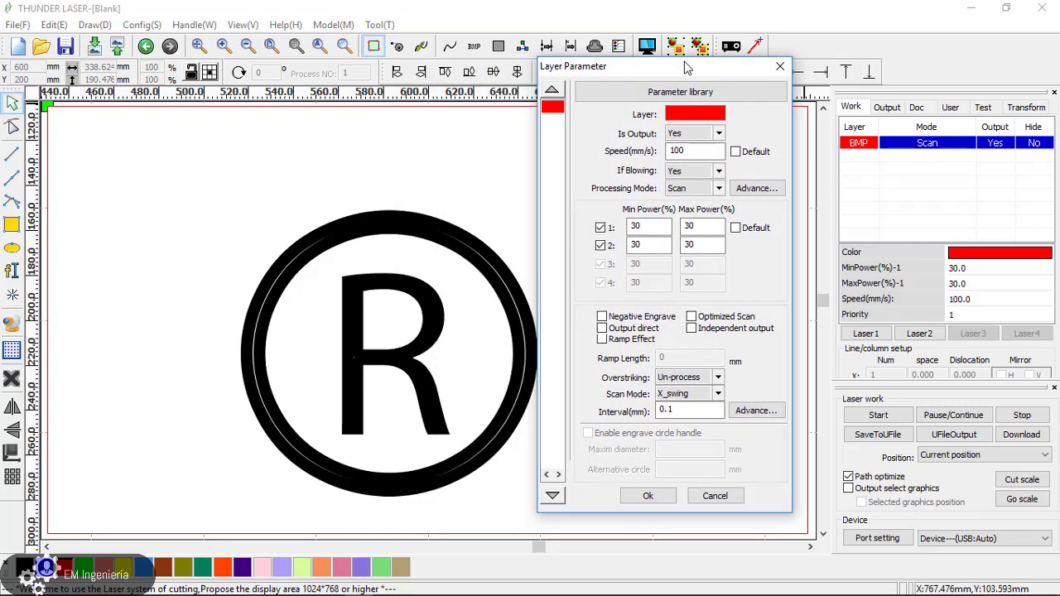
left_click(716, 190)
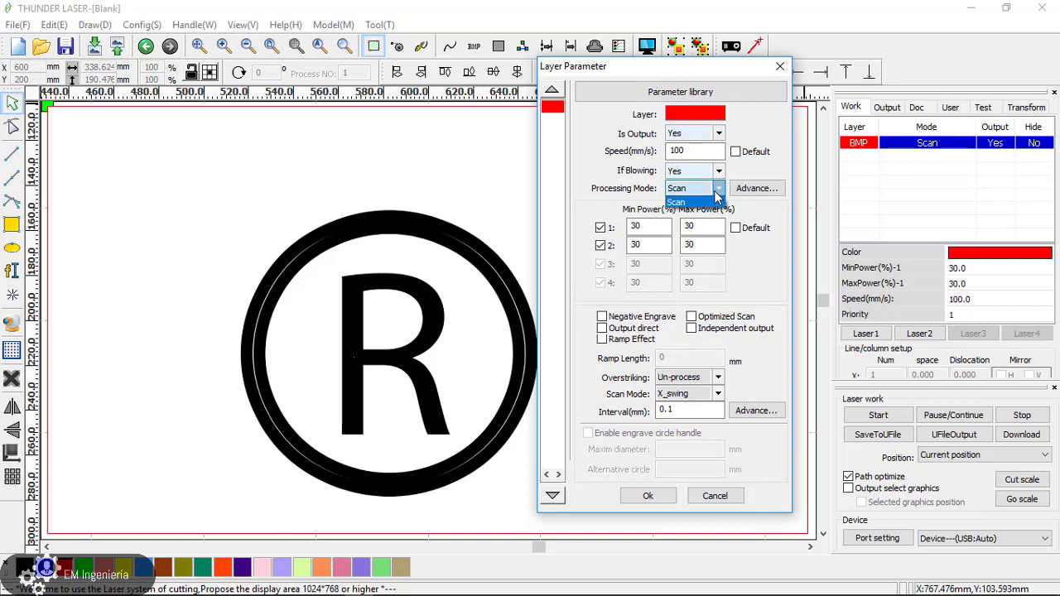
left_click(676, 203)
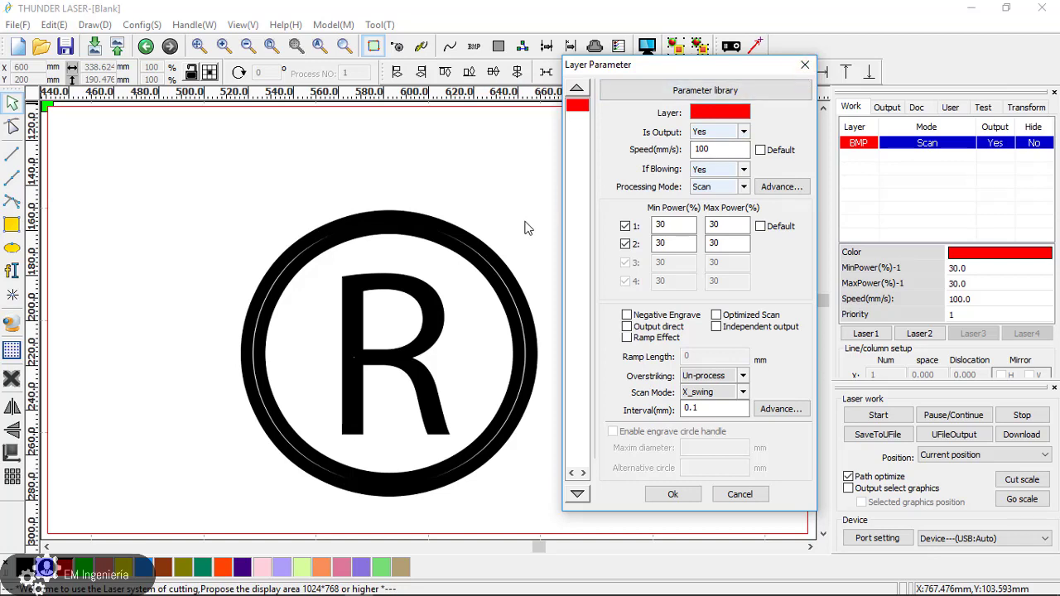
left_click(805, 66)
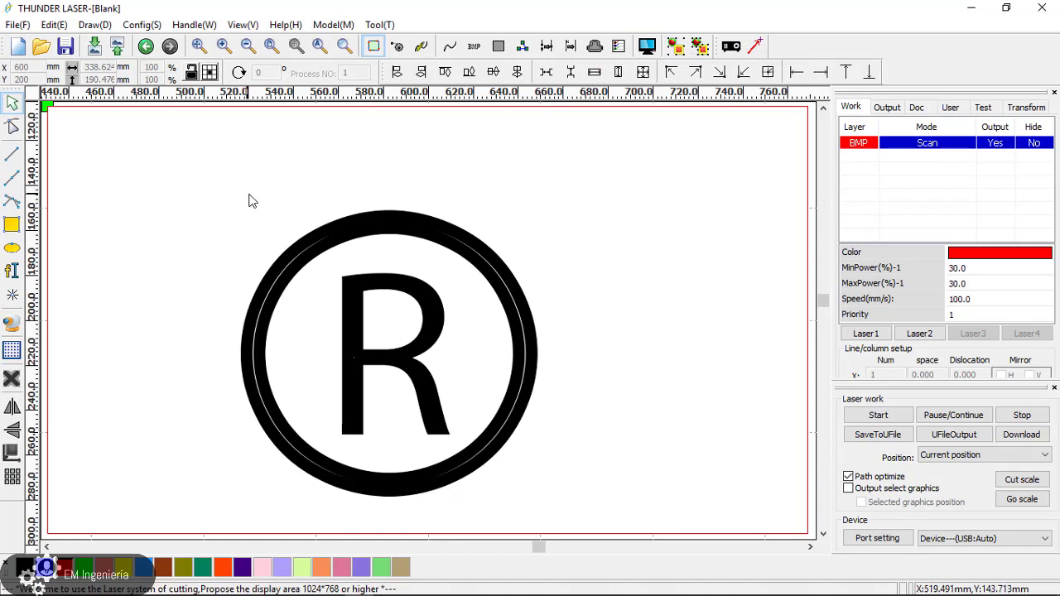
Delete the imported circled R bitmap from the workspace
left_click(310, 233)
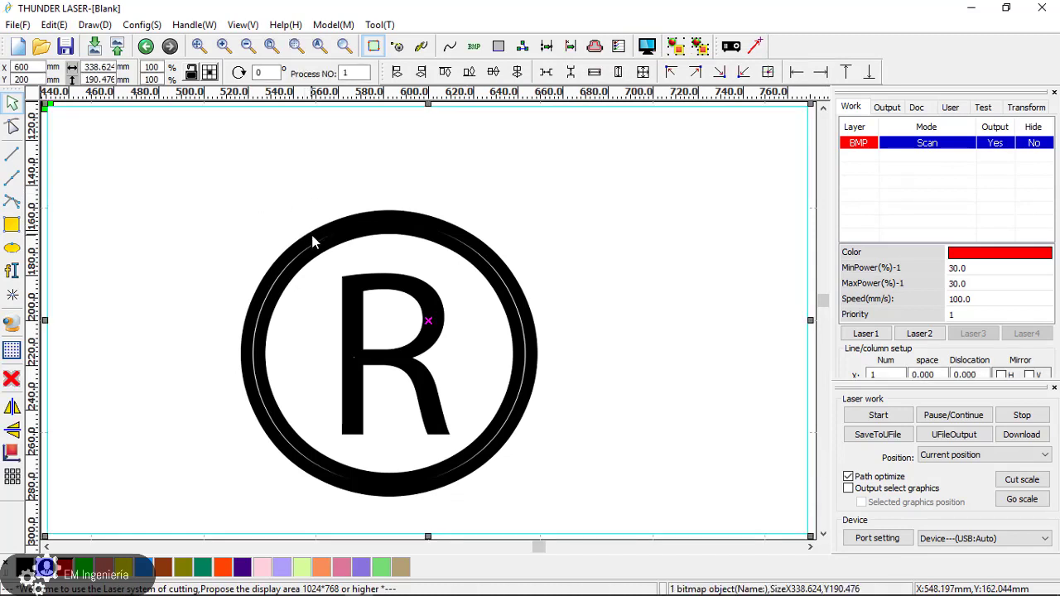
key("Delete")
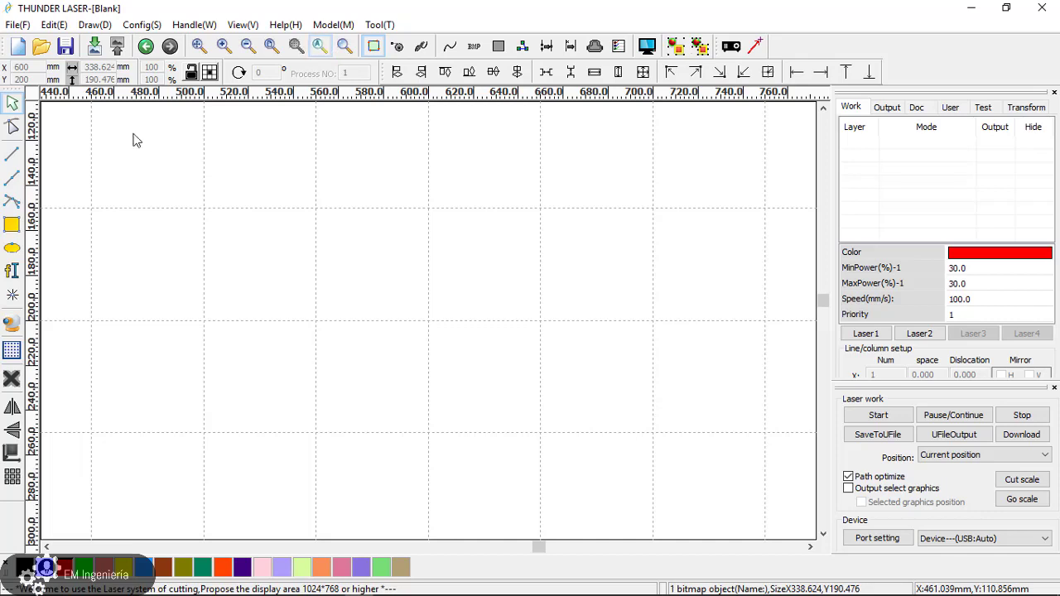
Place the text "R" on the workspace in Times New Roman, 8 mm high and 50% wide
left_click(11, 270)
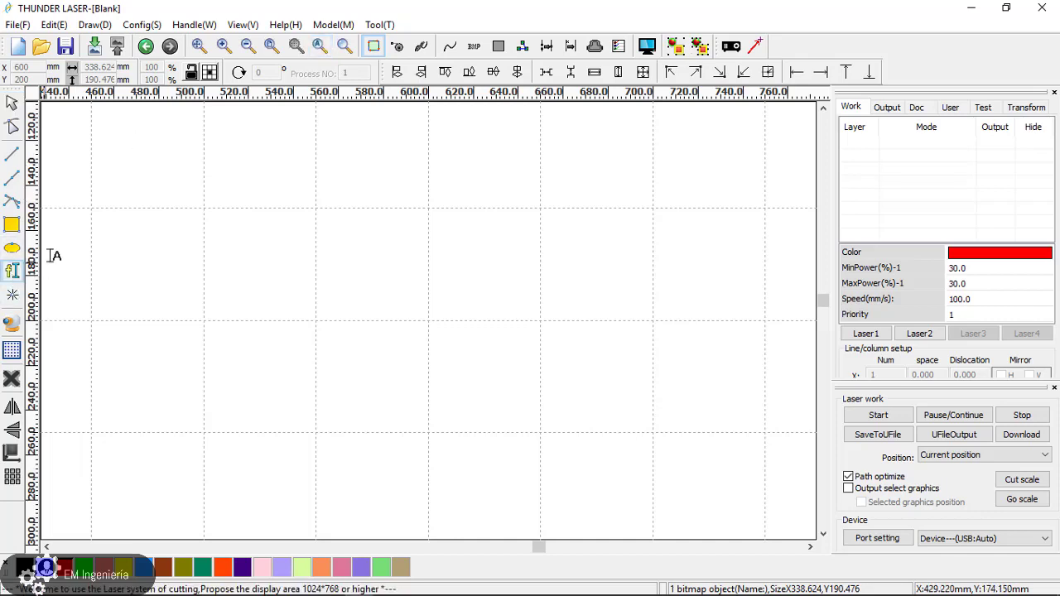
left_click(289, 265)
type("MM")
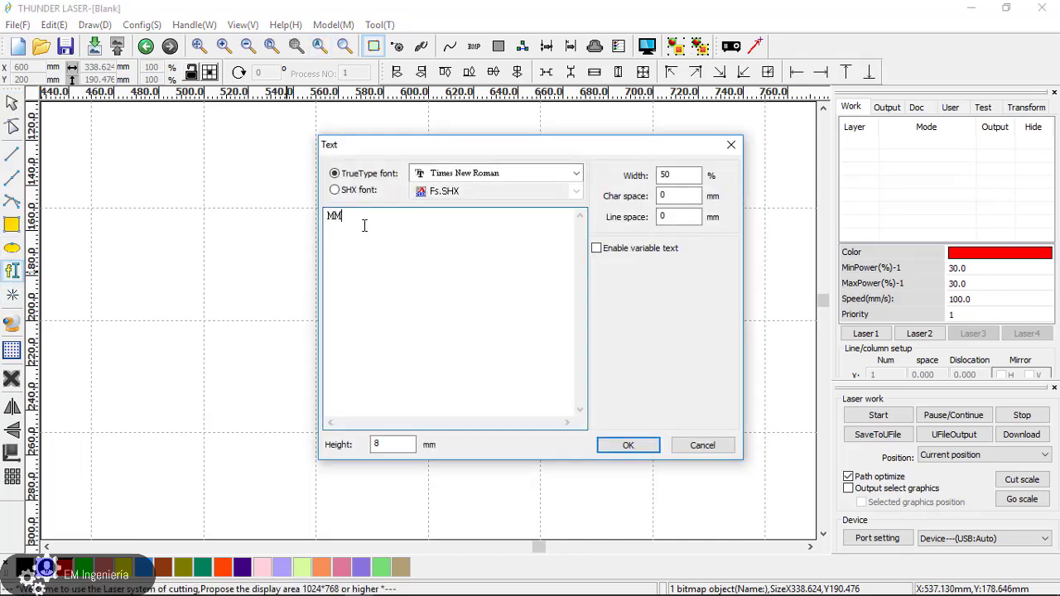
left_click_drag(363, 225, 301, 218)
type("R")
left_click(615, 445)
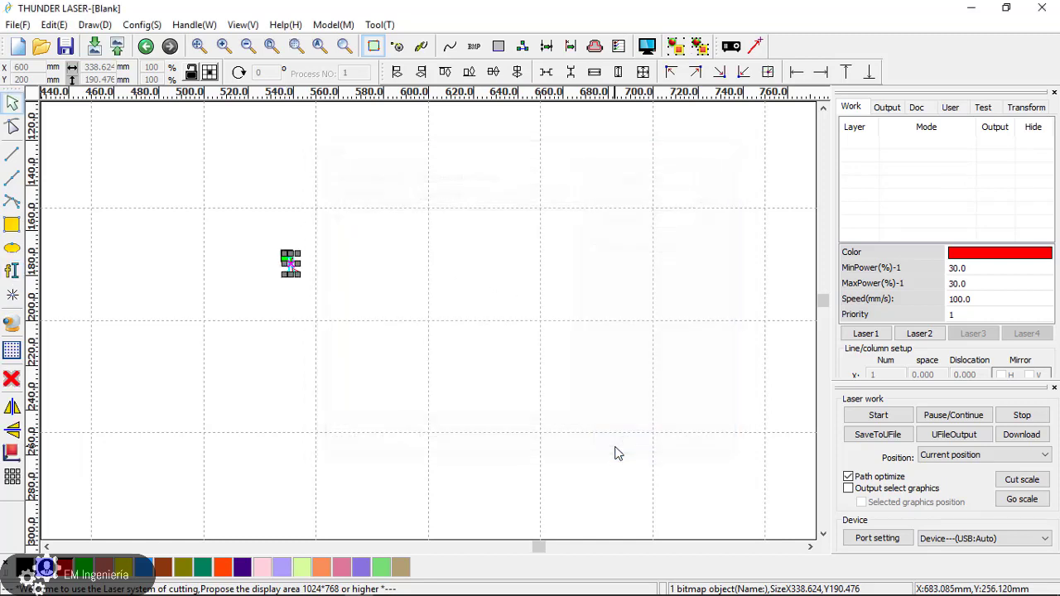
Enlarge the R text to about 58 mm wide by 60 mm high and deselect it
left_click_drag(300, 279, 480, 390)
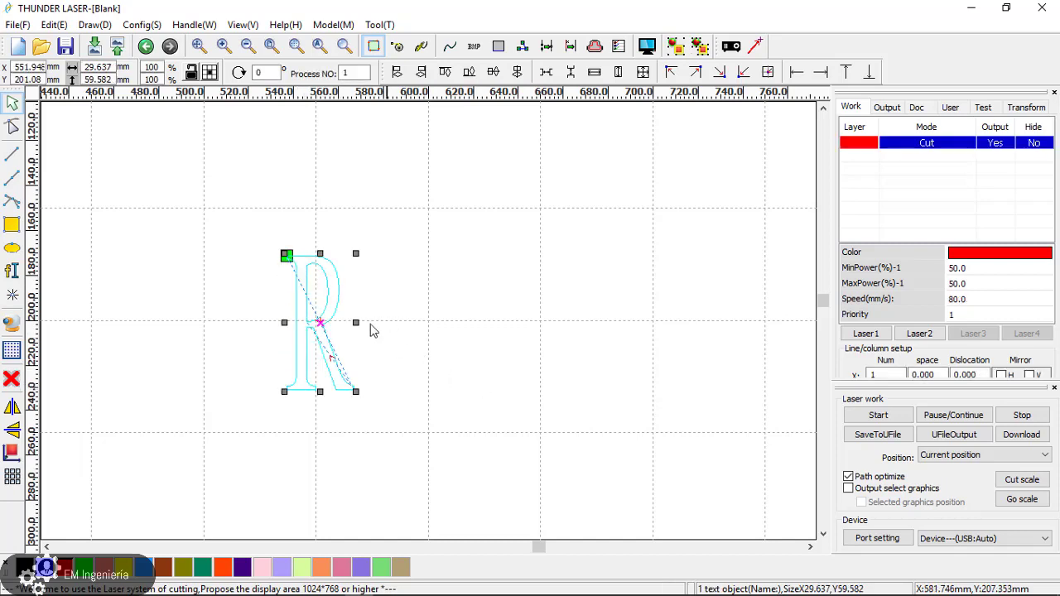
left_click_drag(355, 321, 419, 322)
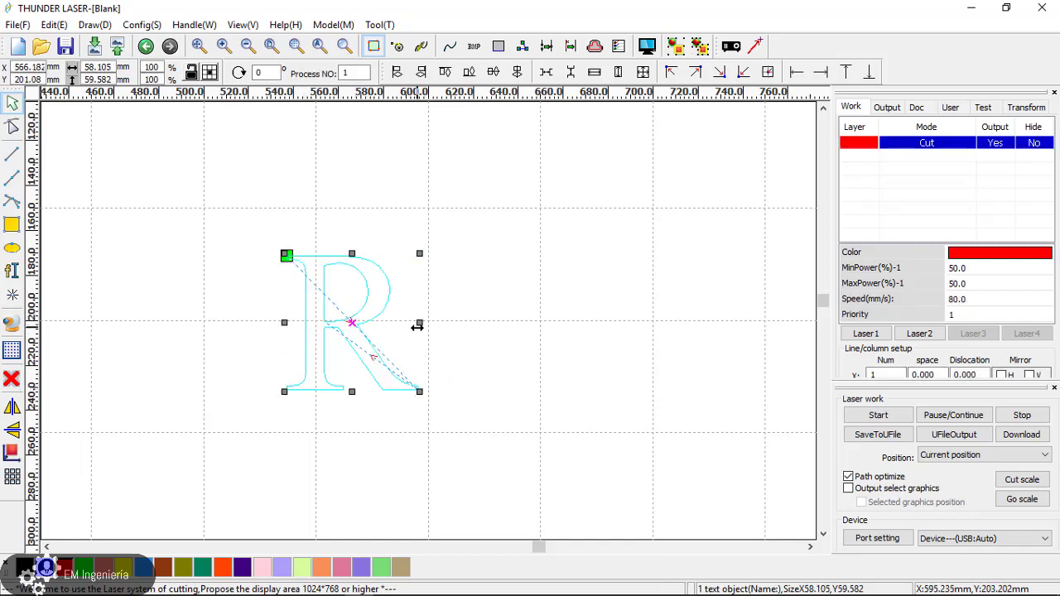
left_click(490, 322)
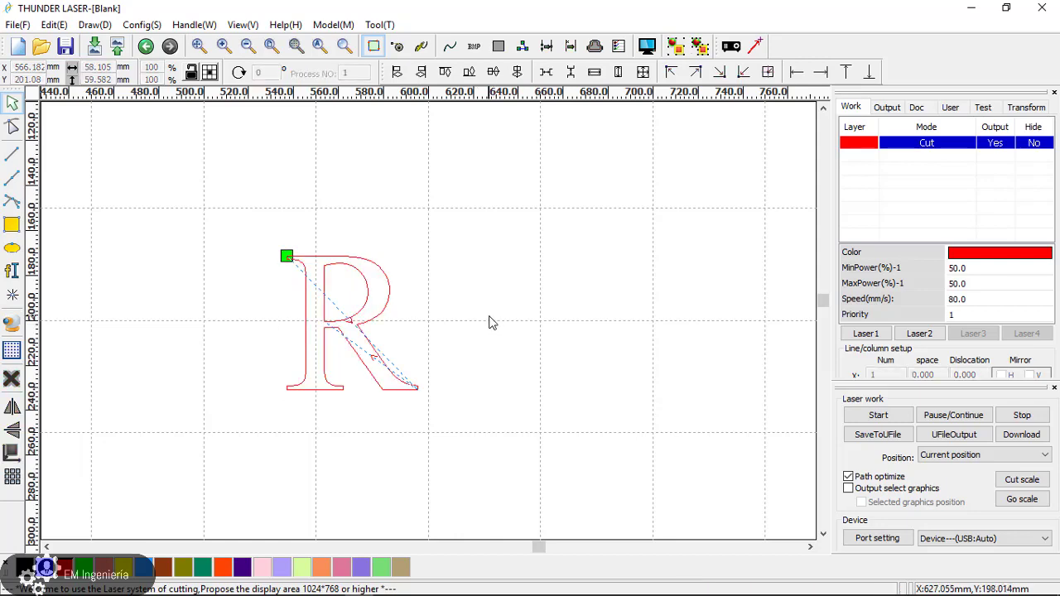
Examine the red layer's parameters and its available processing modes for the R text, and close them without changing any value
double_click(926, 146)
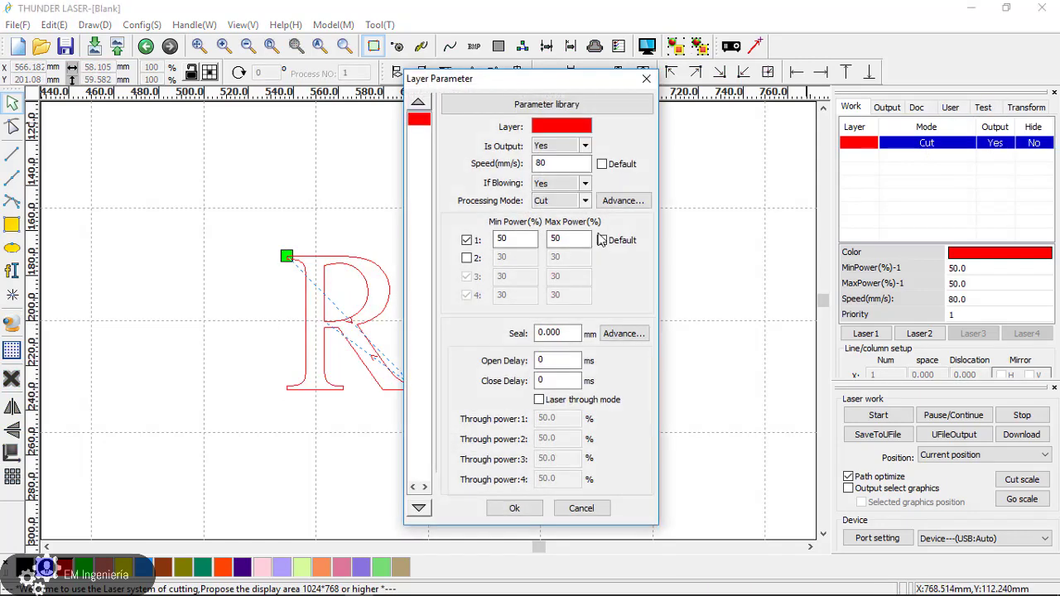
left_click(585, 201)
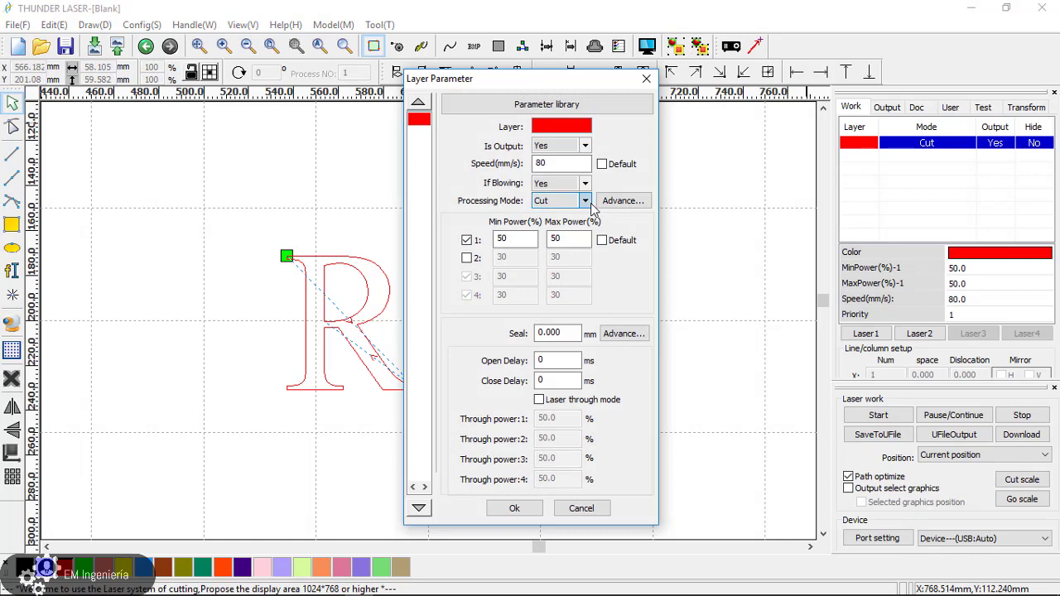
left_click(650, 82)
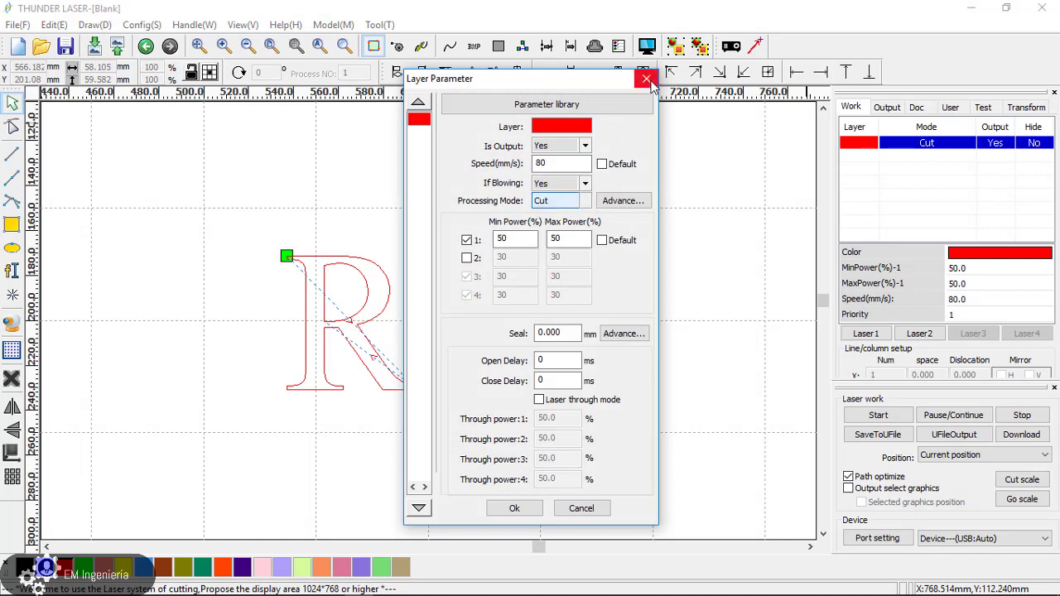
left_click(530, 506)
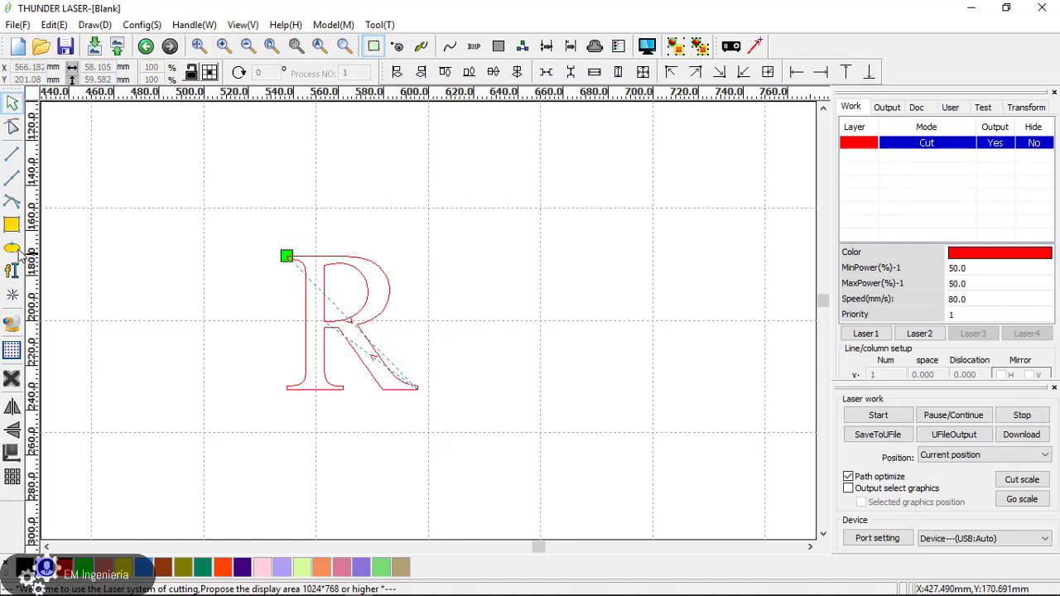
Draw an ellipse about 98 mm wide by 99 mm high around the R, nudge it until it is roughly centred on the letter, and deselect it
left_click(11, 250)
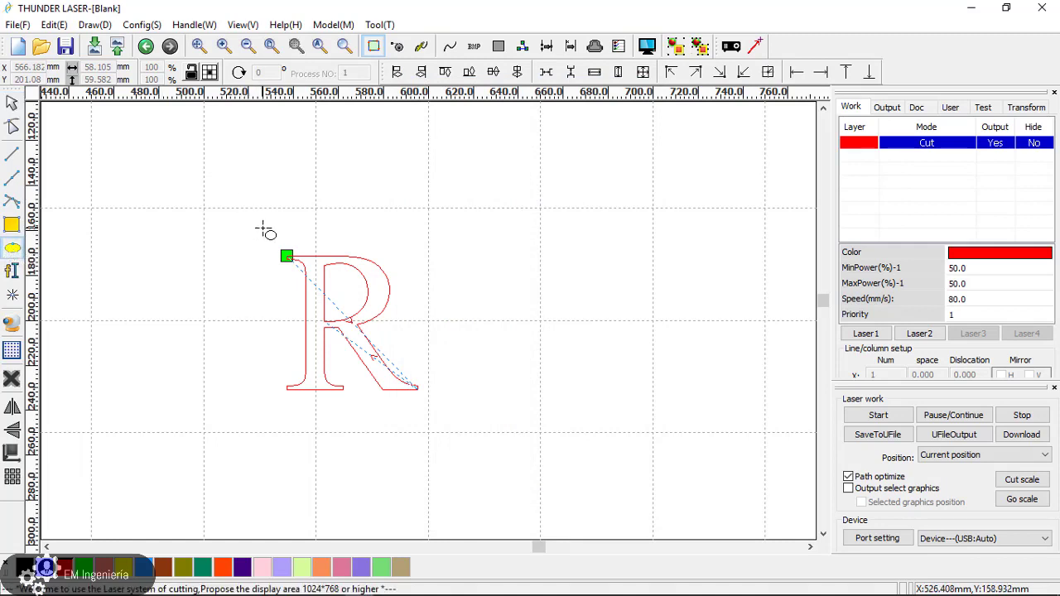
left_click_drag(261, 229, 483, 449)
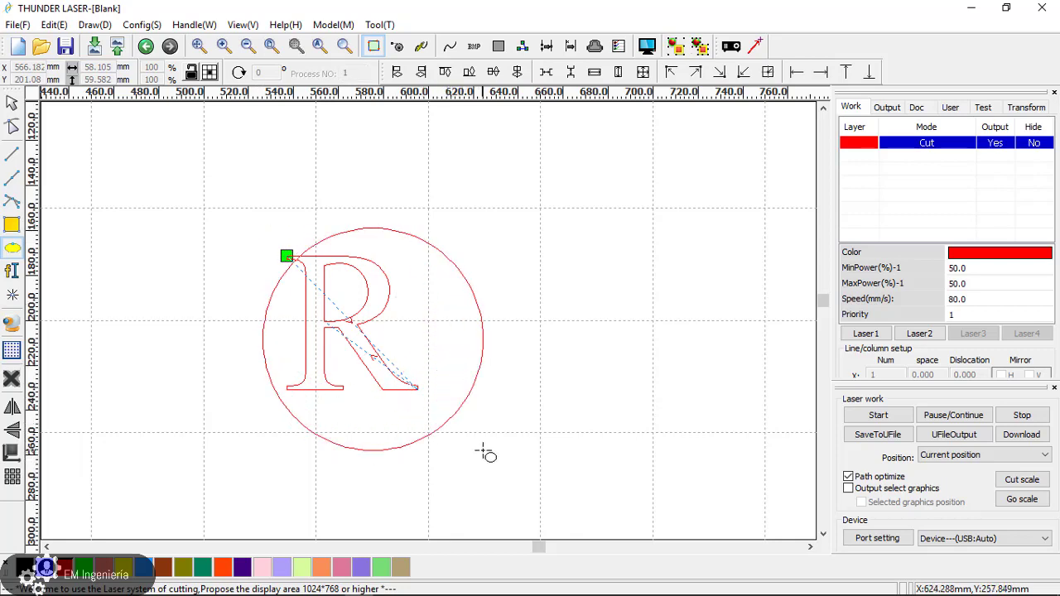
key("Right")
key("Right")
key("Down")
key("Down")
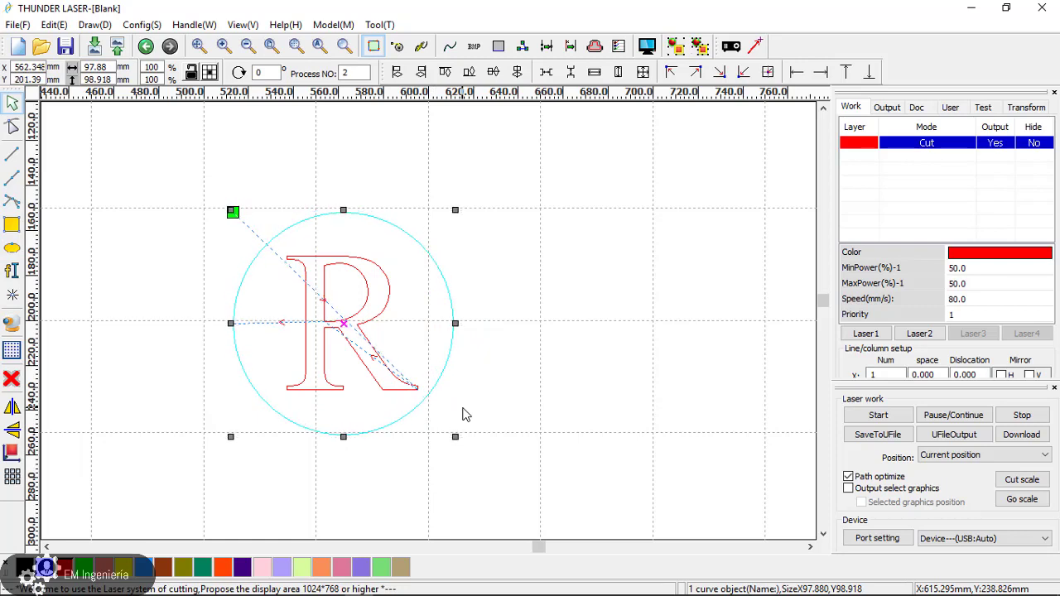
key("Right")
key("Right")
key("Right")
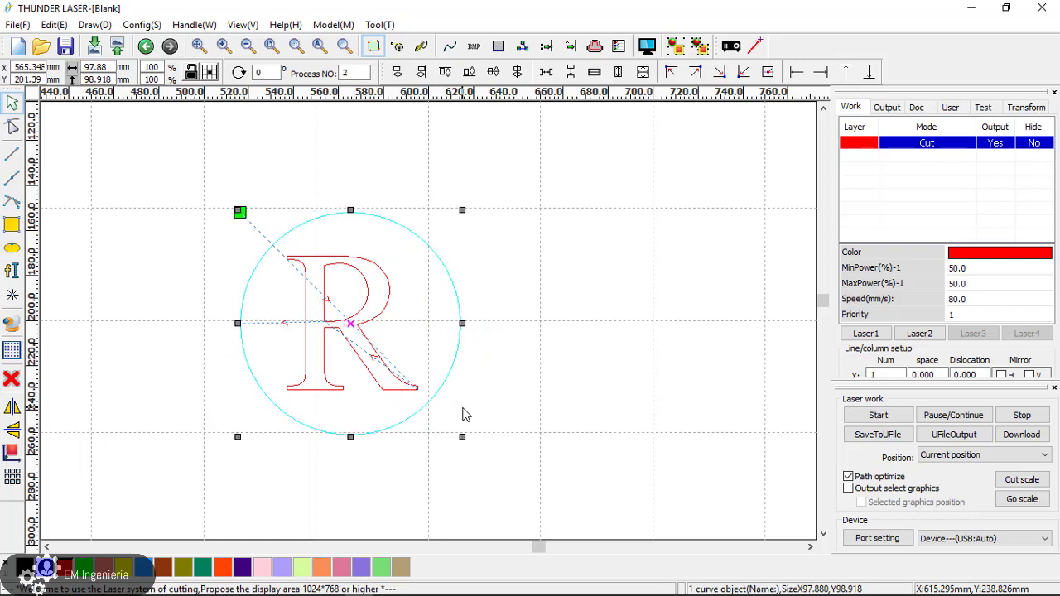
left_click(569, 325)
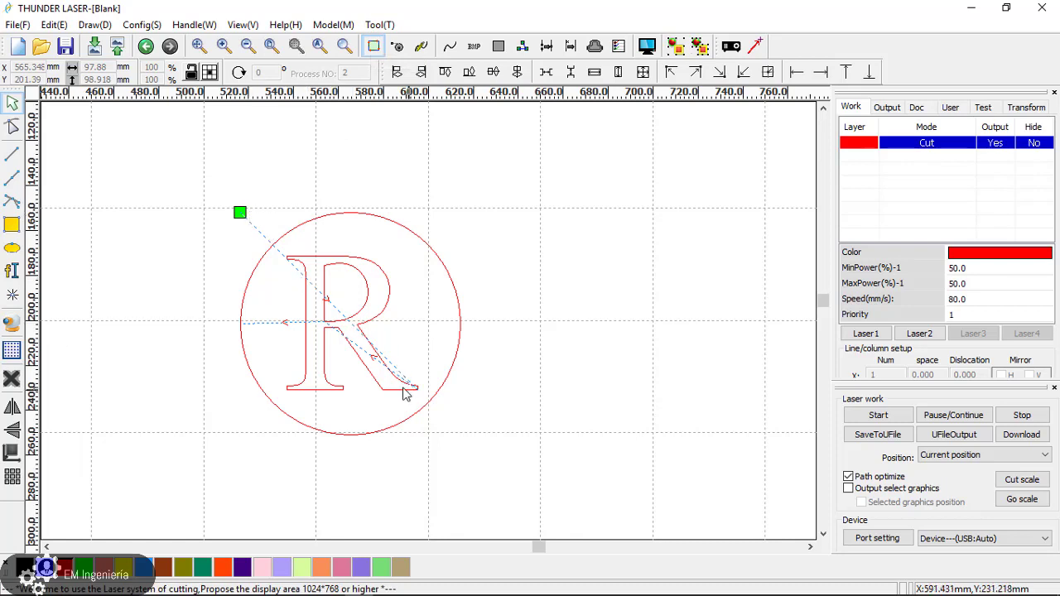
Hide the cutting path and preview the cut of the circled R, running the simulation again at a slower speed
left_click(374, 46)
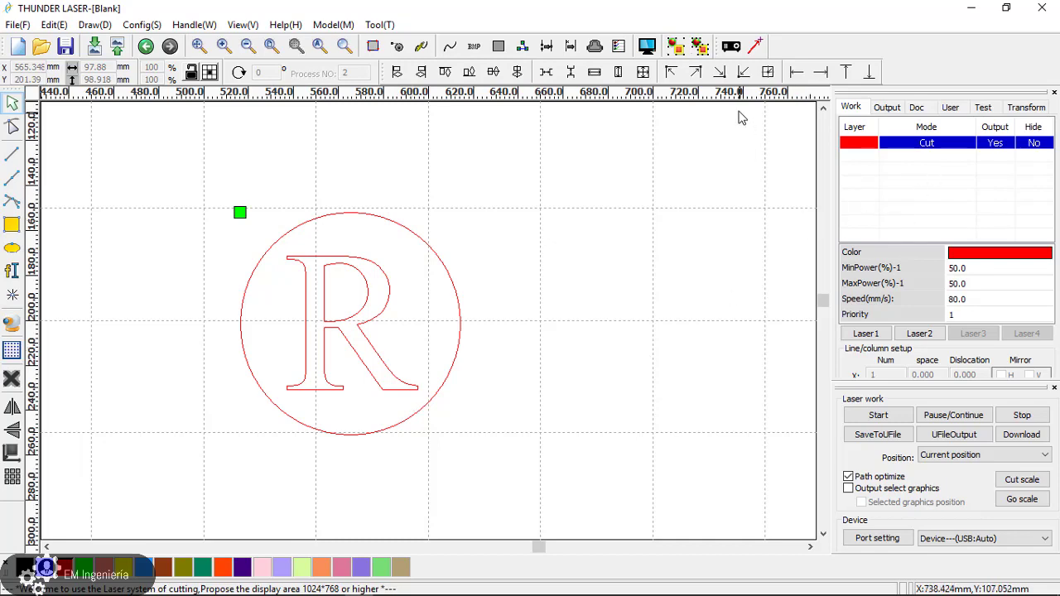
left_click(647, 47)
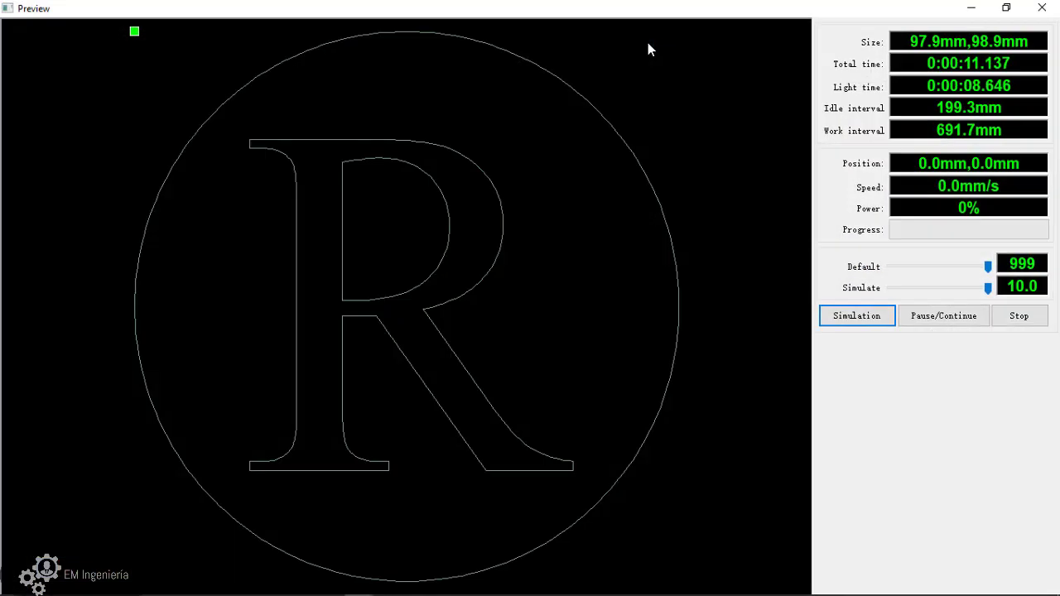
left_click(836, 318)
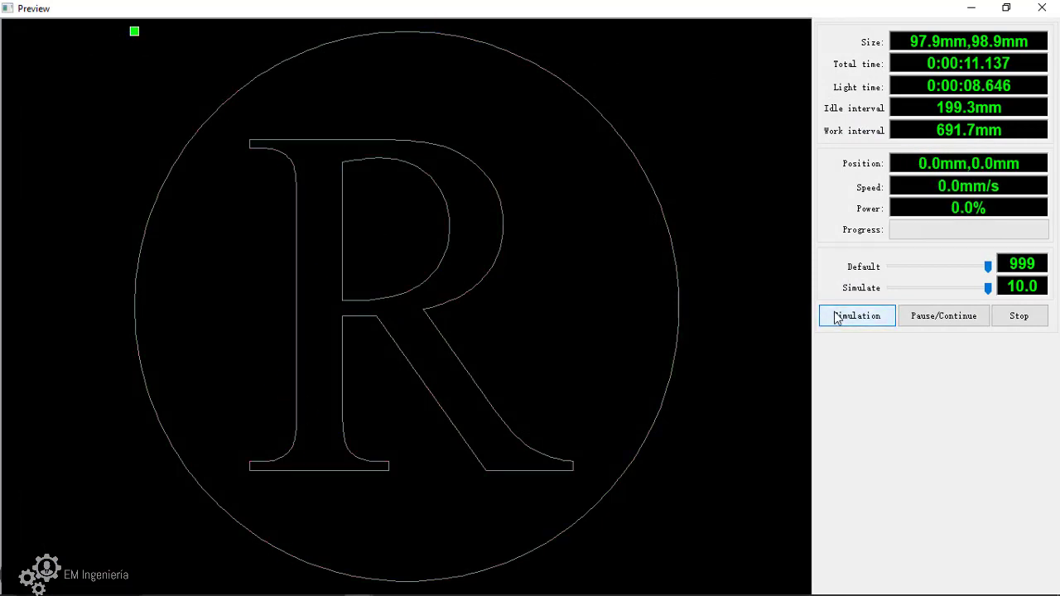
left_click(837, 317)
left_click_drag(987, 288, 917, 294)
left_click(858, 323)
key("Escape")
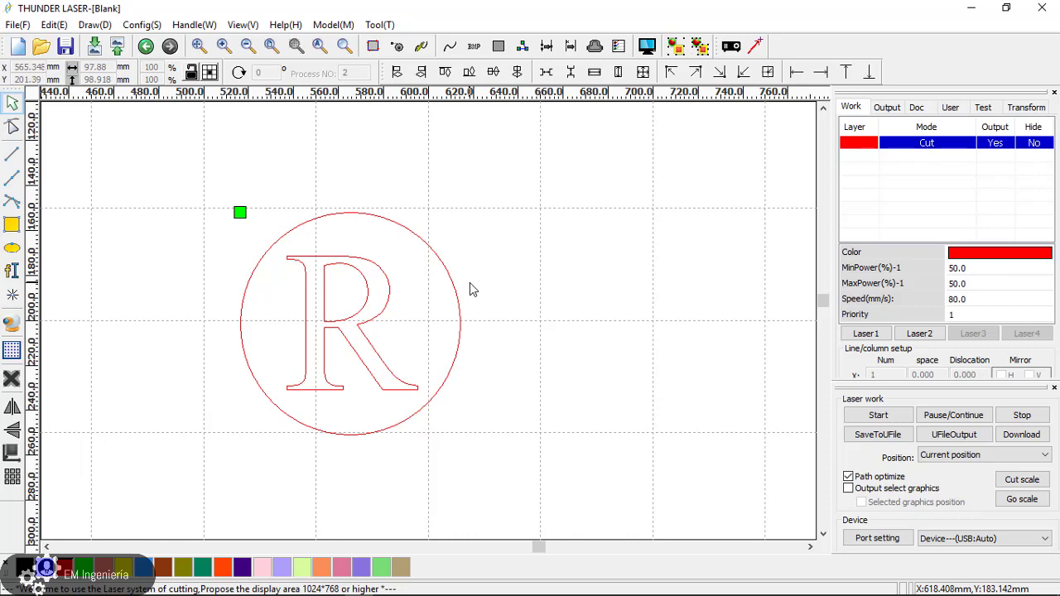
Clear the R and its circle from the workspace and start a download to the laser
key("Delete")
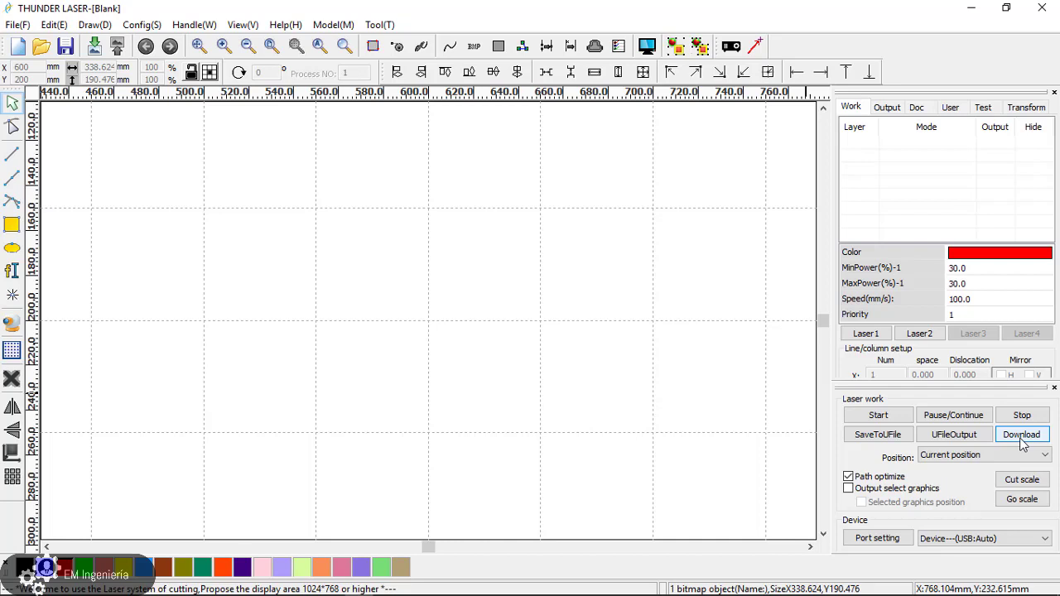
left_click(1021, 439)
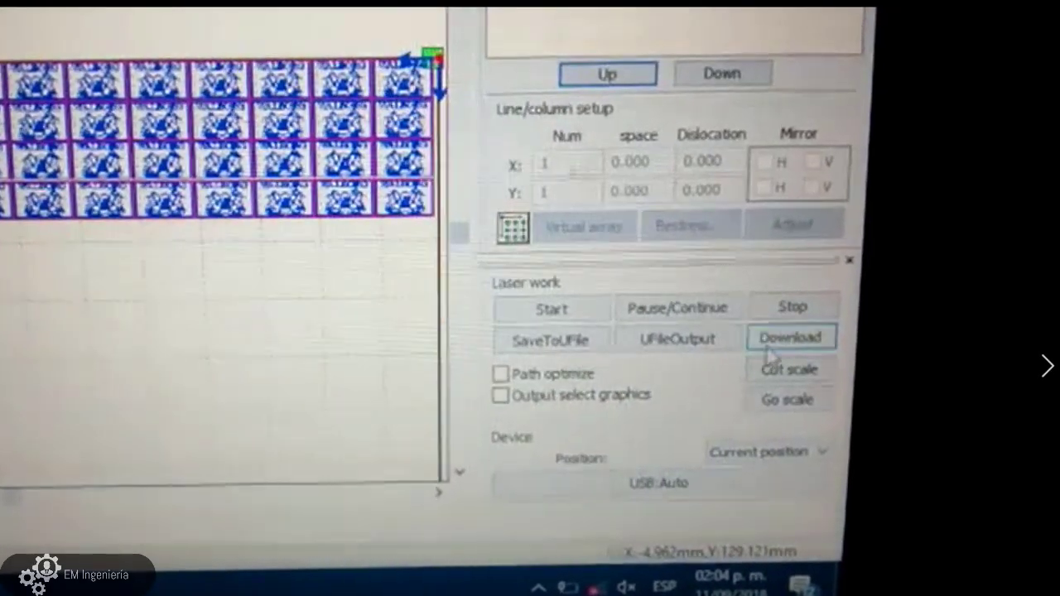
Download the array of engraved rectangles to the laser under the document name WALMS and dismiss the closing notice
left_click(766, 356)
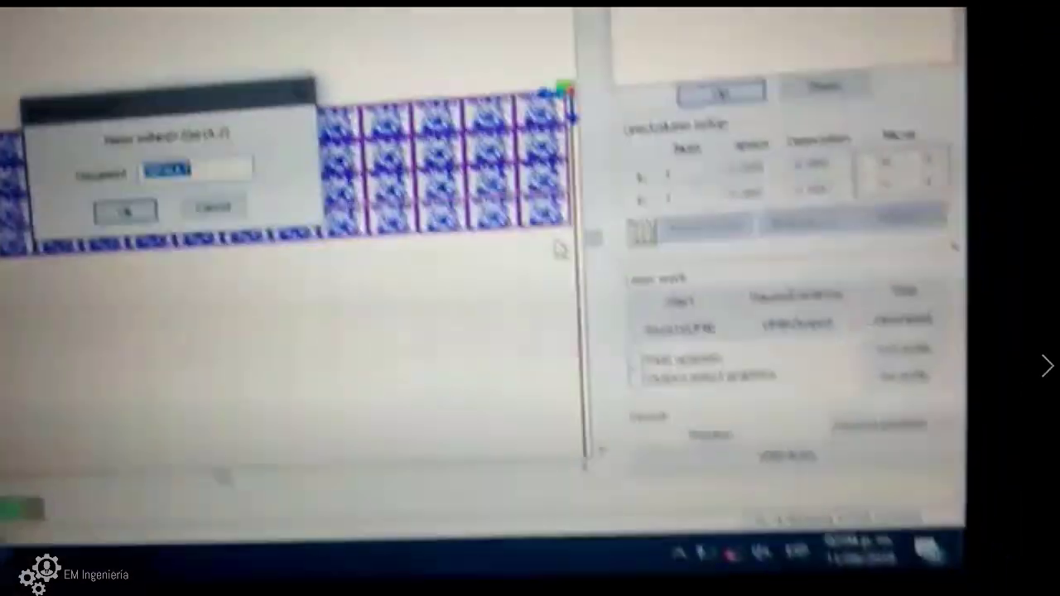
type("W1ALM")
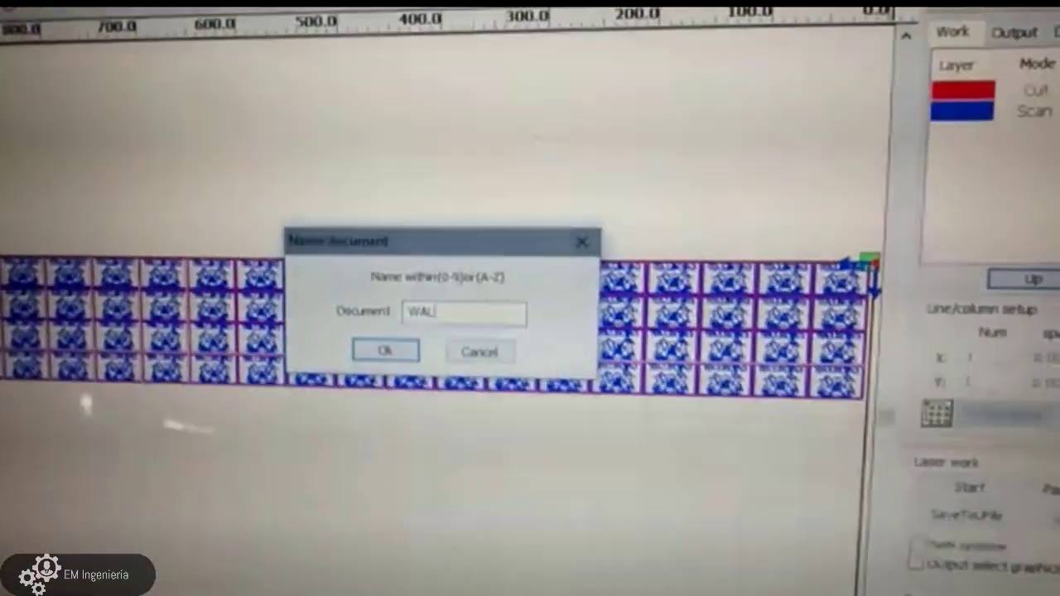
type("S")
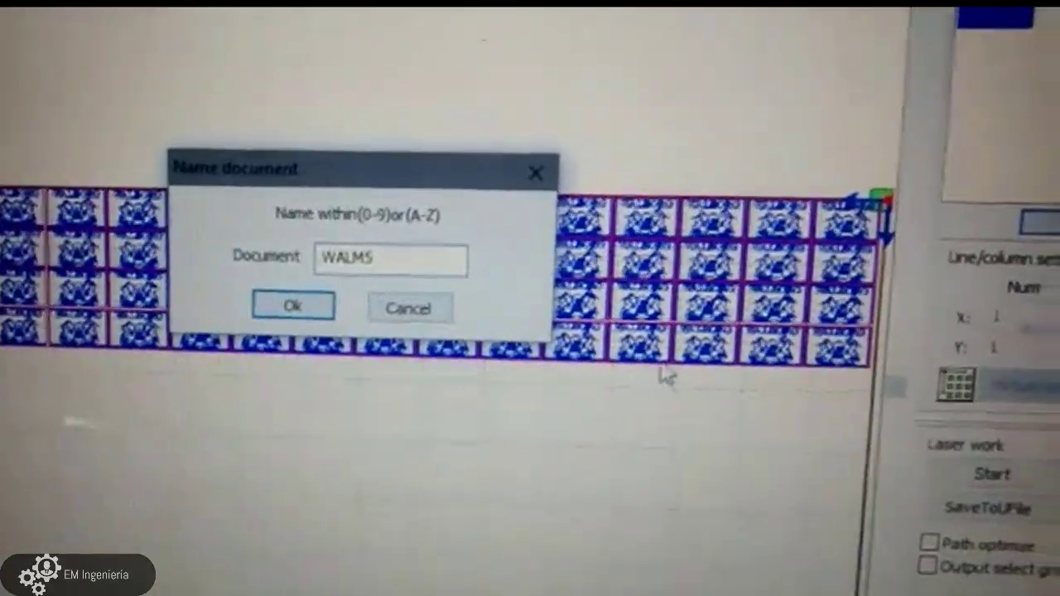
key("Return")
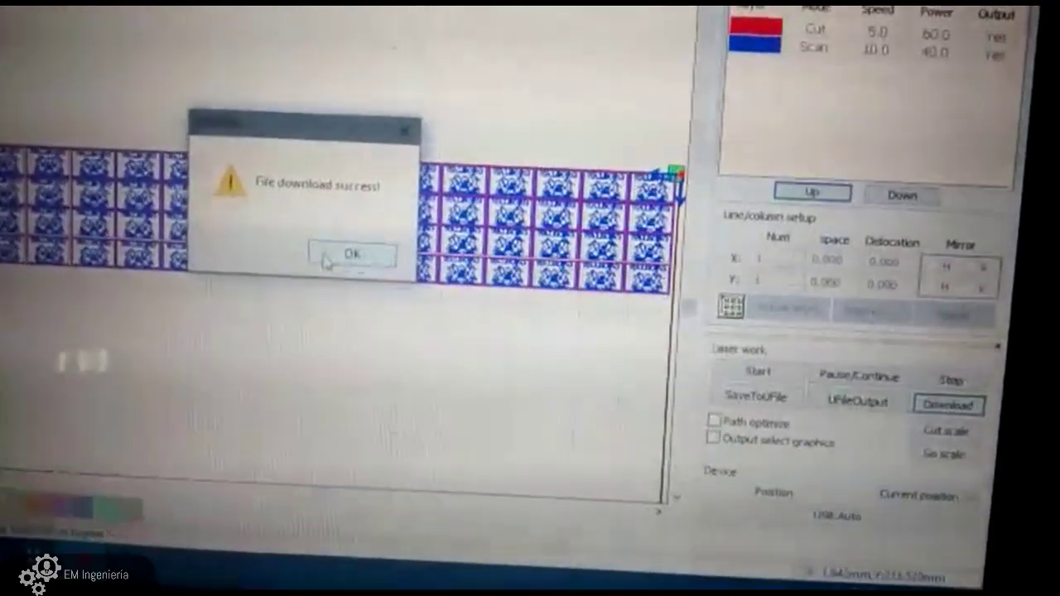
left_click(329, 232)
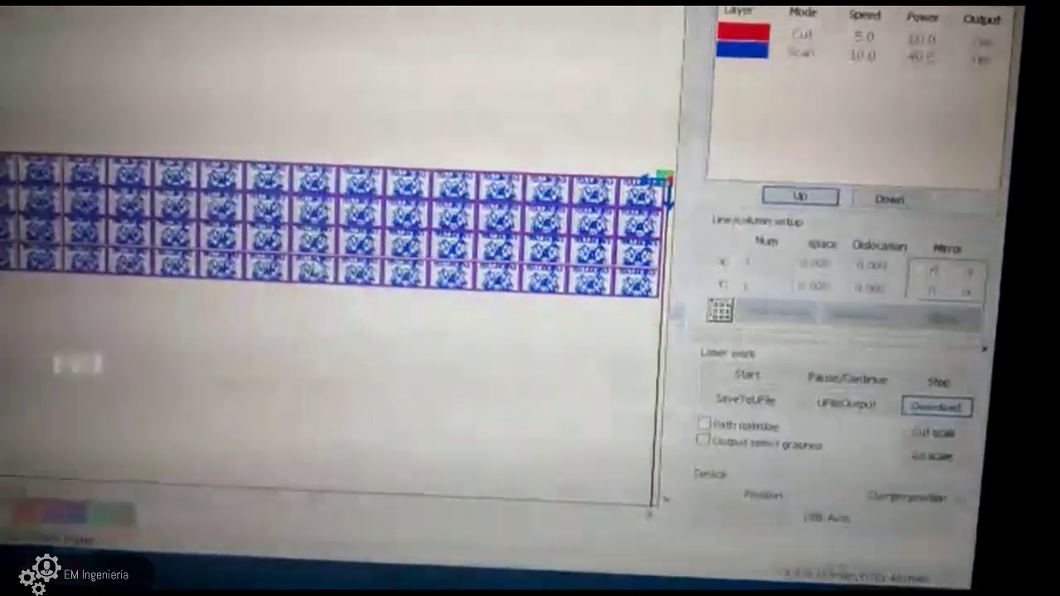